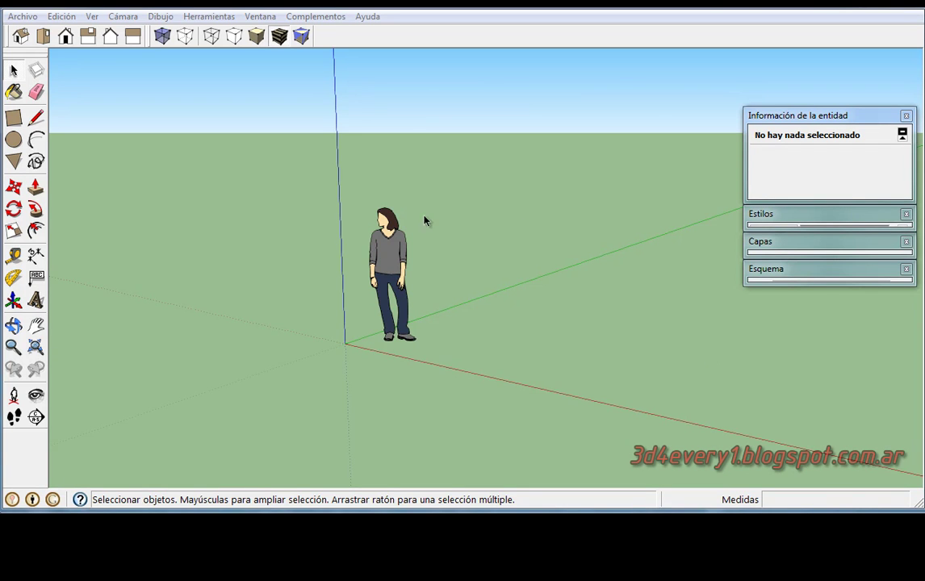
Confirm in Entity Info that the Susan figure is a single component on Layer0, then open the Ventana menu
{"action": "left_click", "coordinate": [389, 239]}
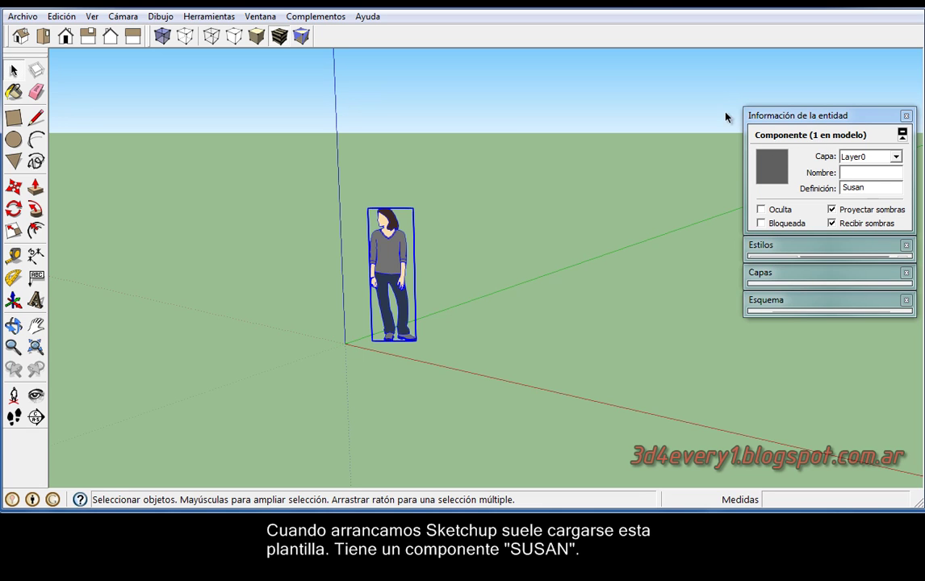
{"action": "left_click", "coordinate": [262, 16]}
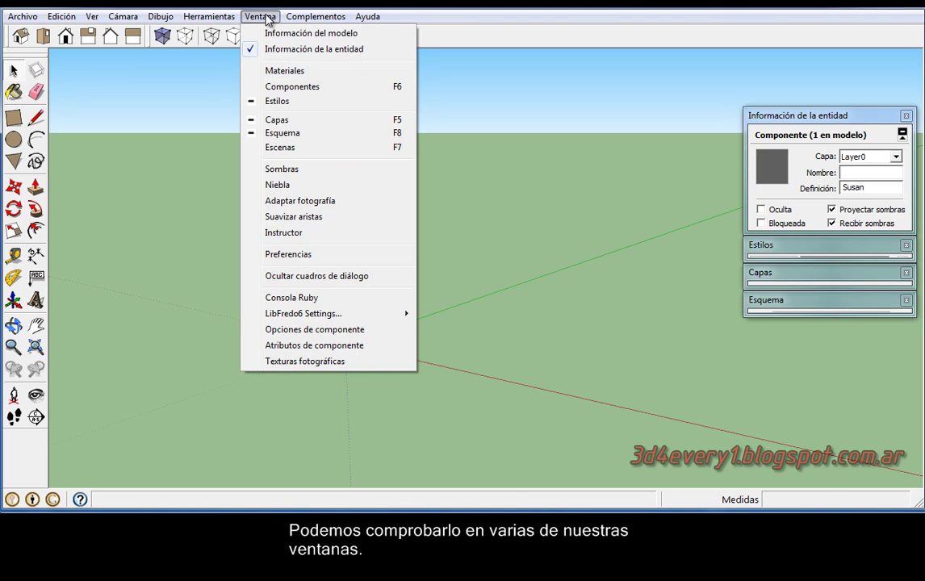
Open Información del modelo on the Estadísticas page (1 component copy, 1 definition, 8 materials) and move the dialog lower
{"action": "left_click", "coordinate": [257, 34]}
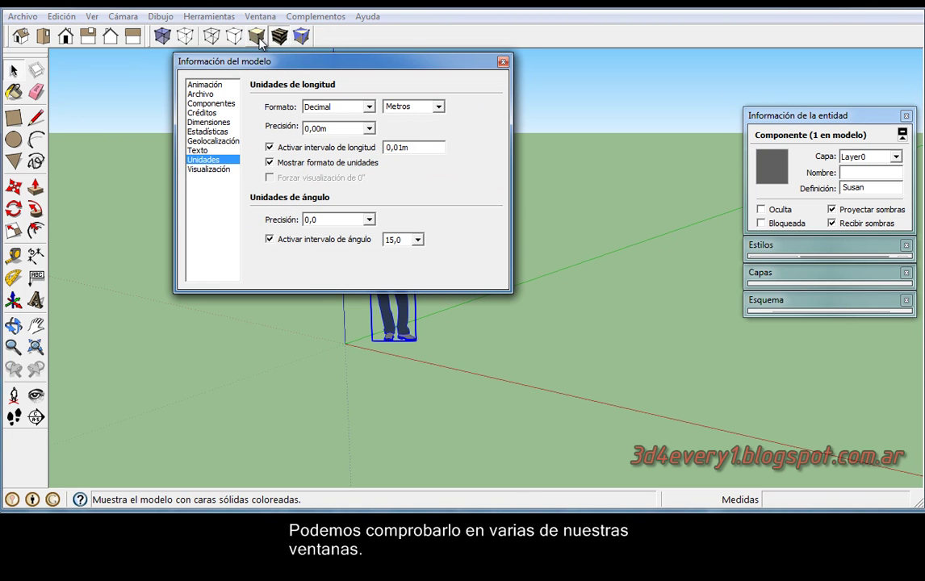
{"action": "left_click_drag", "start_coordinate": [330, 63], "coordinate": [214, 71]}
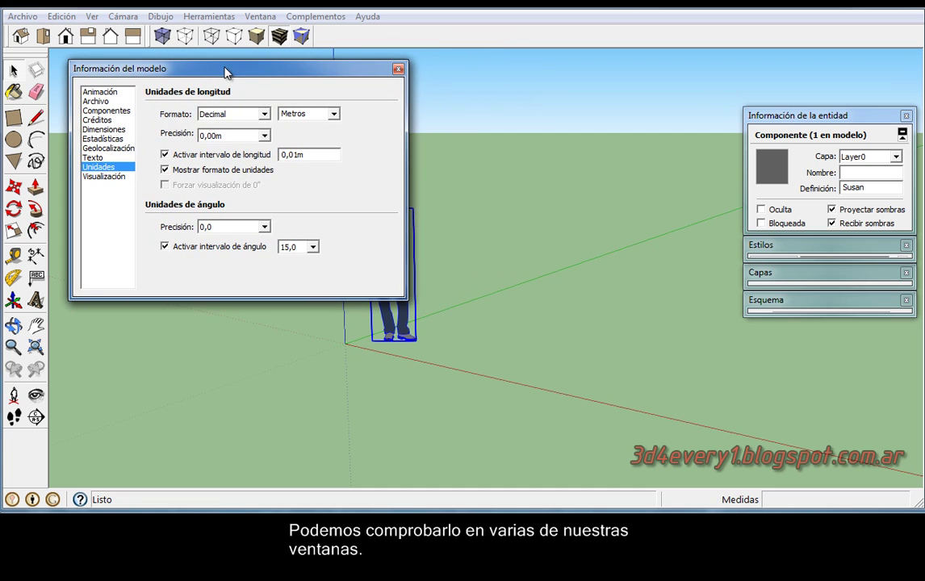
{"action": "left_click", "coordinate": [98, 141]}
{"action": "left_click_drag", "start_coordinate": [242, 71], "coordinate": [237, 63]}
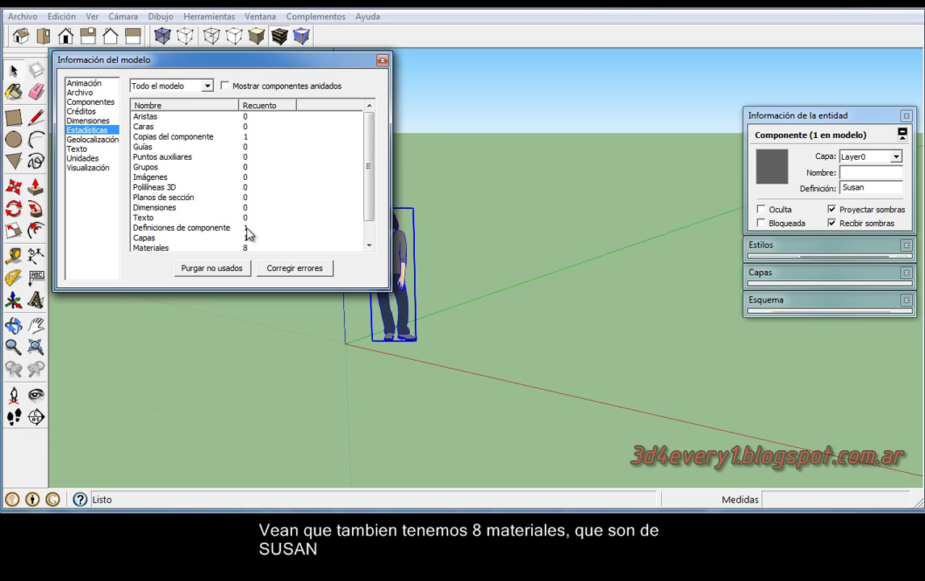
{"action": "left_click_drag", "start_coordinate": [374, 189], "coordinate": [374, 219]}
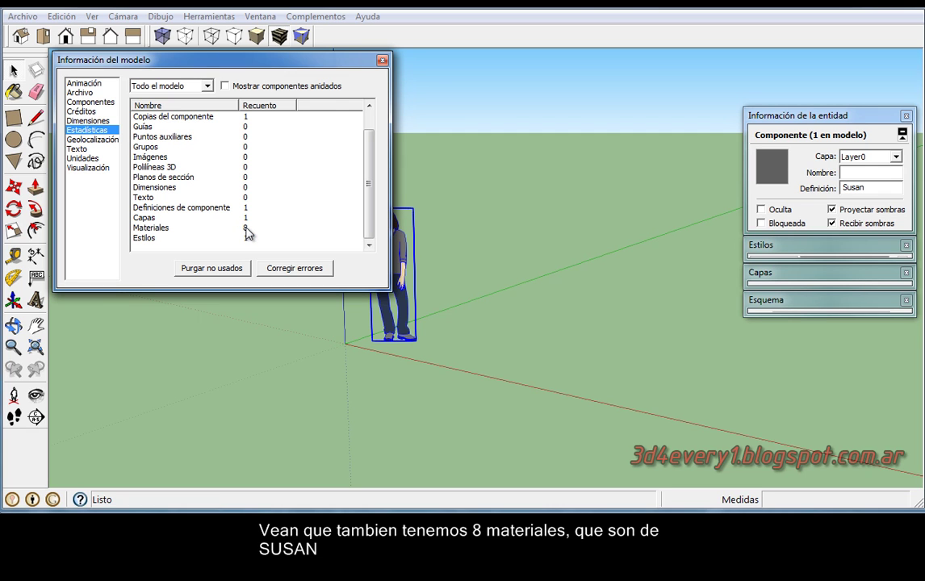
{"action": "mouse_move", "coordinate": [317, 63]}
{"action": "left_mouse_down"}
{"action": "mouse_move", "coordinate": [428, 166]}
{"action": "mouse_move", "coordinate": [290, 253]}
{"action": "left_mouse_up"}
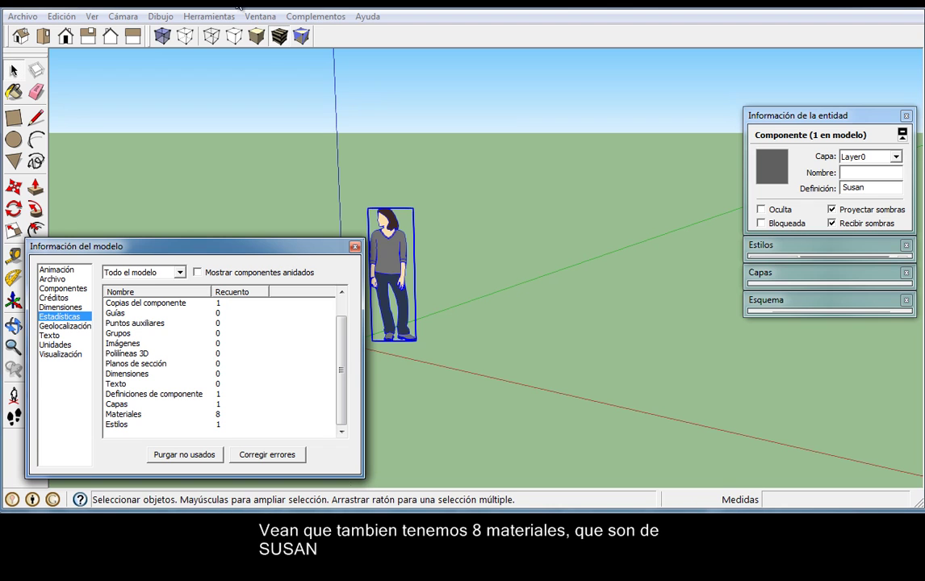
Open Componentes showing only the in-model Susan, and expand Esquema to list <Susan>
{"action": "left_click", "coordinate": [252, 17]}
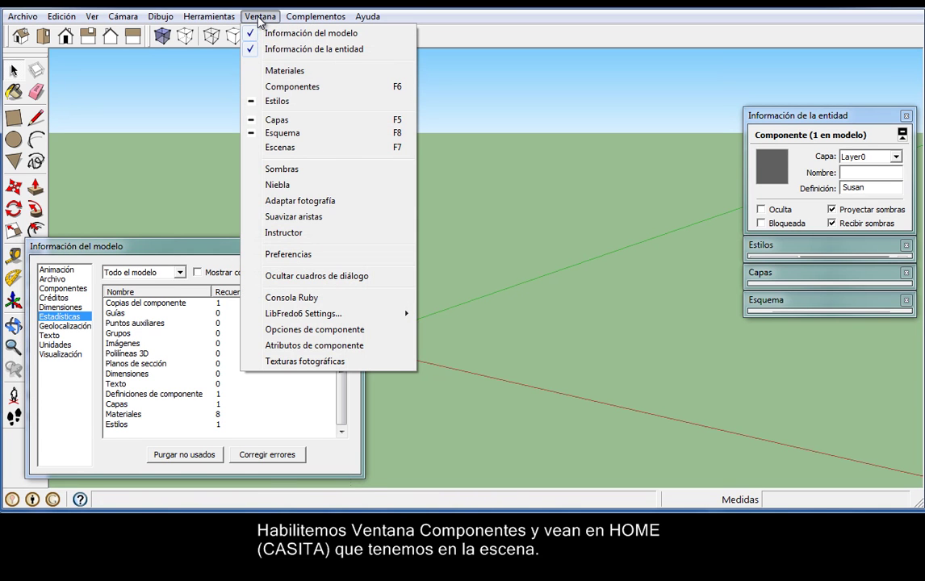
{"action": "left_click", "coordinate": [249, 86]}
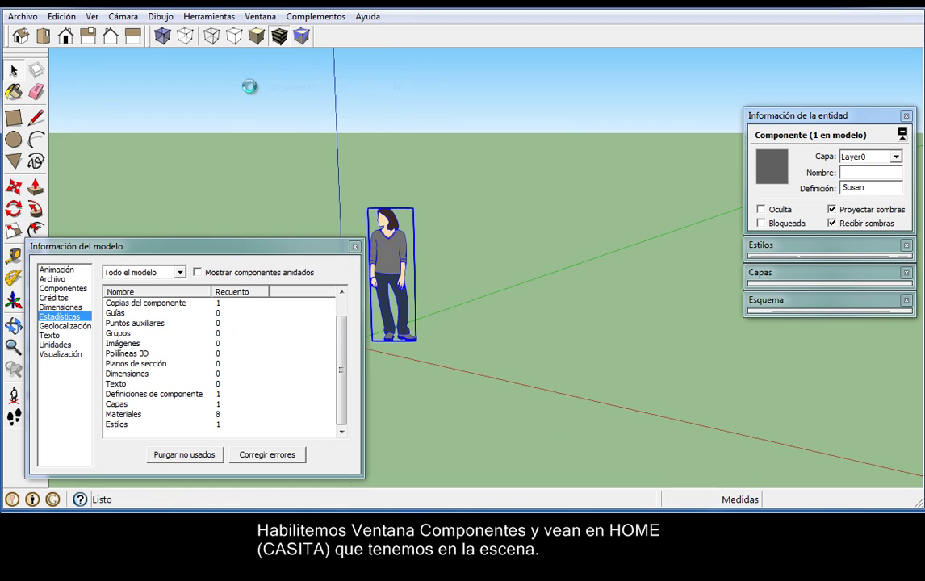
{"action": "left_click_drag", "start_coordinate": [676, 71], "coordinate": [678, 66]}
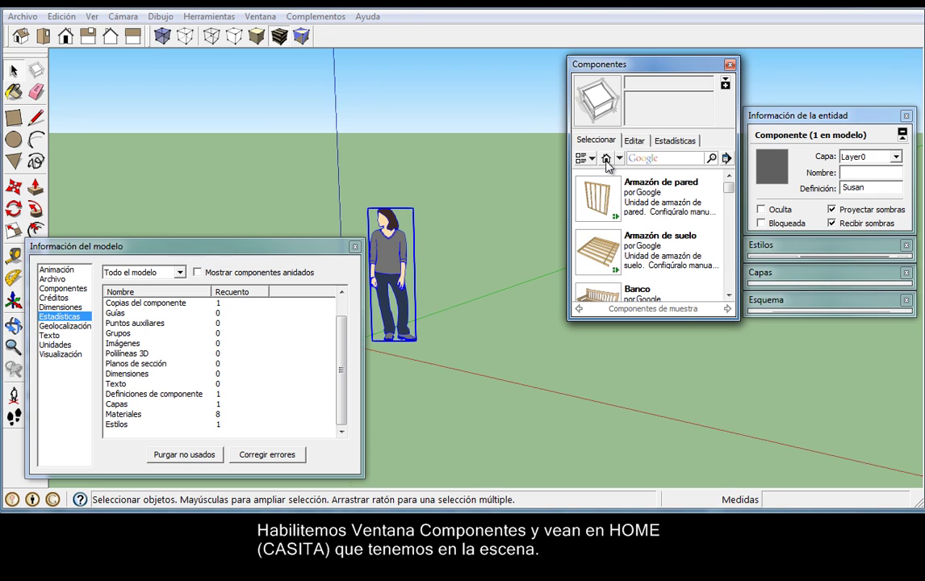
{"action": "left_click", "coordinate": [607, 160]}
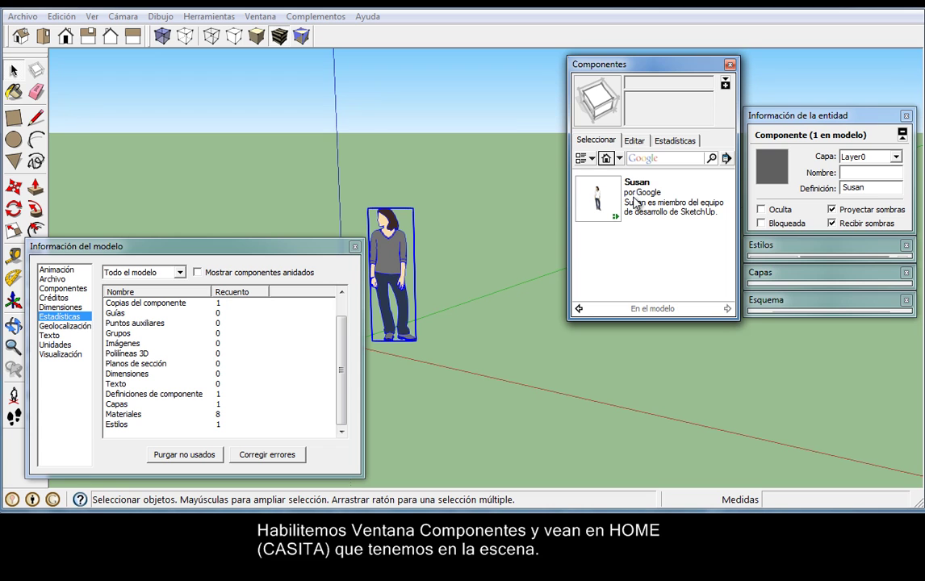
{"action": "left_click_drag", "start_coordinate": [751, 116], "coordinate": [831, 70]}
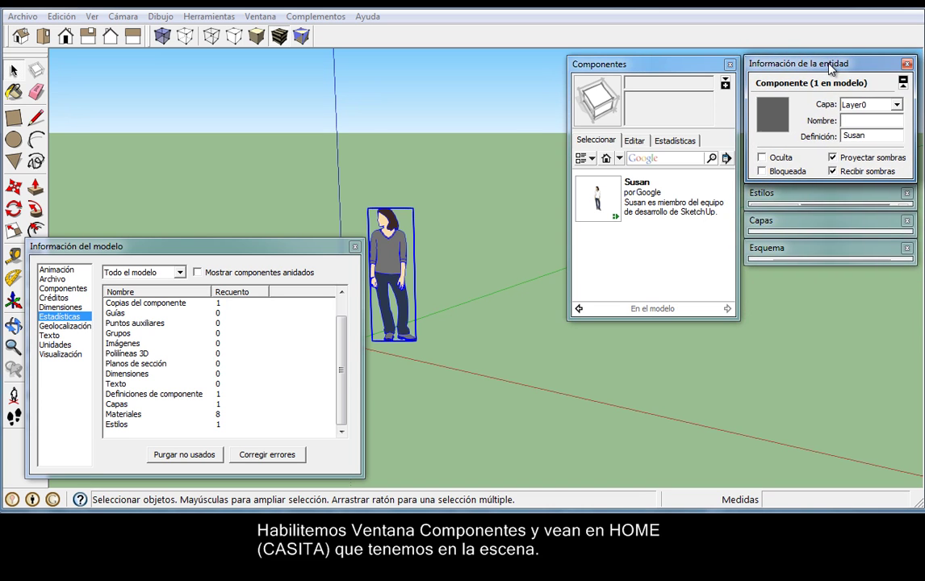
{"action": "left_click", "coordinate": [825, 249]}
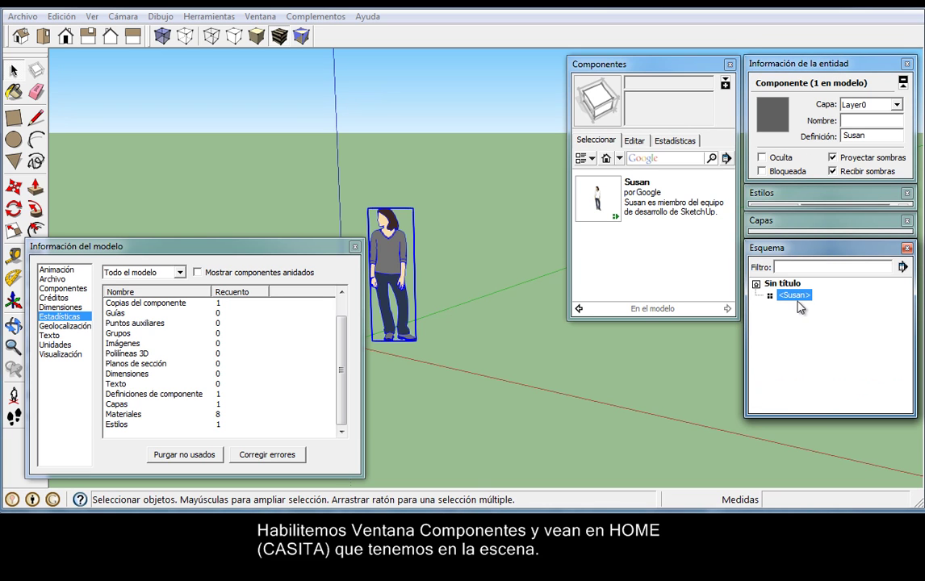
Open Materiales, dock it below a shortened Componentes window, and switch it to In Model materials
{"action": "left_click", "coordinate": [260, 16]}
{"action": "left_click", "coordinate": [307, 71]}
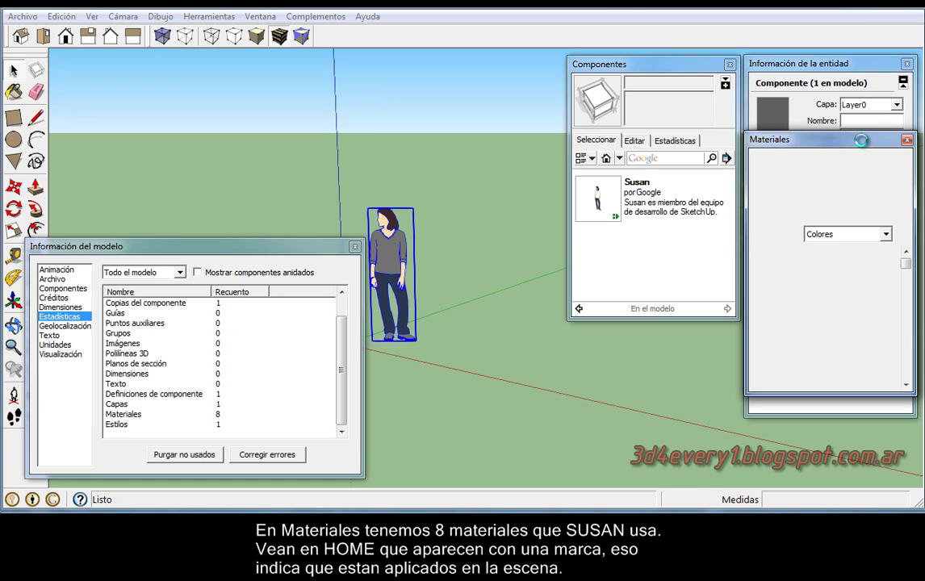
{"action": "mouse_move", "coordinate": [862, 145]}
{"action": "left_mouse_down"}
{"action": "mouse_move", "coordinate": [572, 169]}
{"action": "mouse_move", "coordinate": [554, 178]}
{"action": "mouse_move", "coordinate": [541, 201]}
{"action": "mouse_move", "coordinate": [536, 181]}
{"action": "left_mouse_up"}
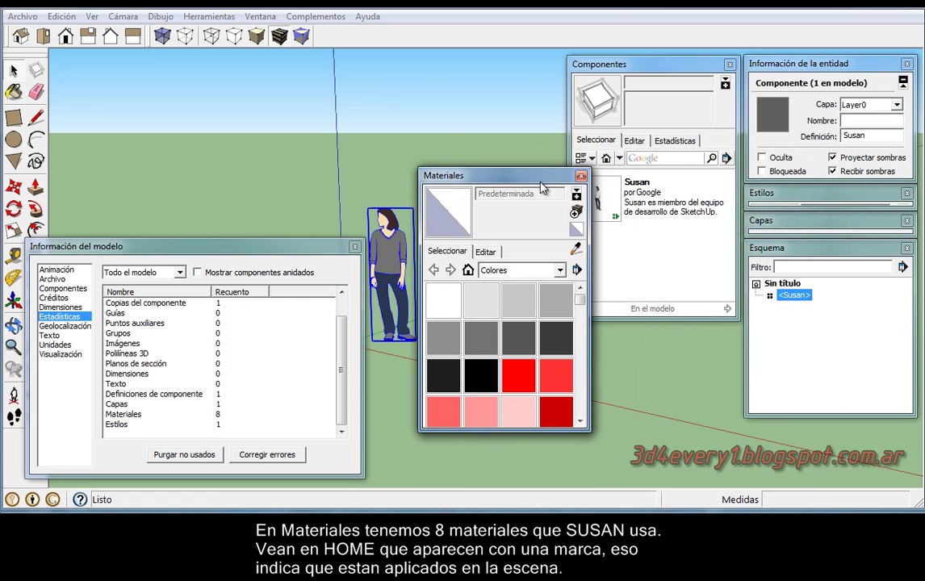
{"action": "left_click_drag", "start_coordinate": [671, 320], "coordinate": [672, 248]}
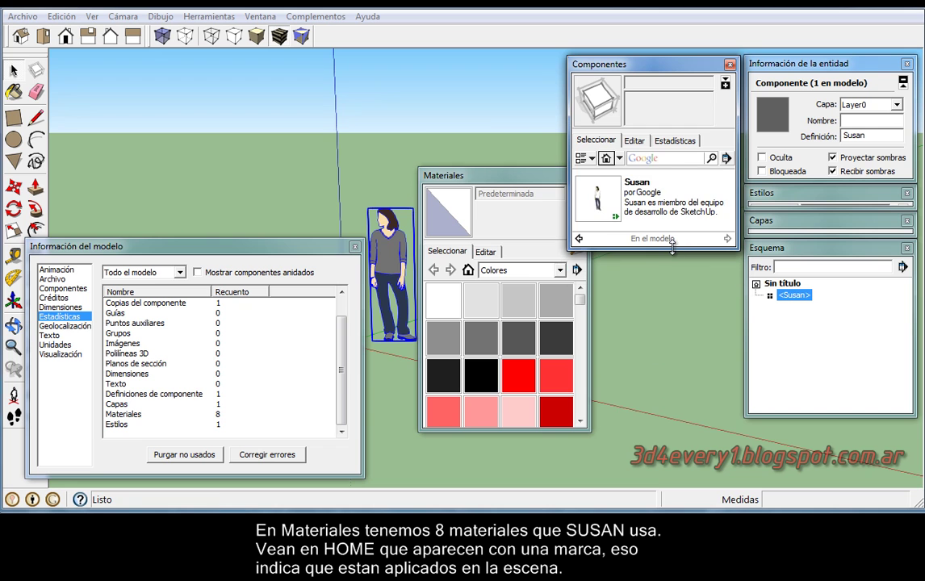
{"action": "mouse_move", "coordinate": [475, 177]}
{"action": "left_mouse_down"}
{"action": "mouse_move", "coordinate": [554, 242]}
{"action": "mouse_move", "coordinate": [621, 219]}
{"action": "mouse_move", "coordinate": [629, 264]}
{"action": "left_mouse_up"}
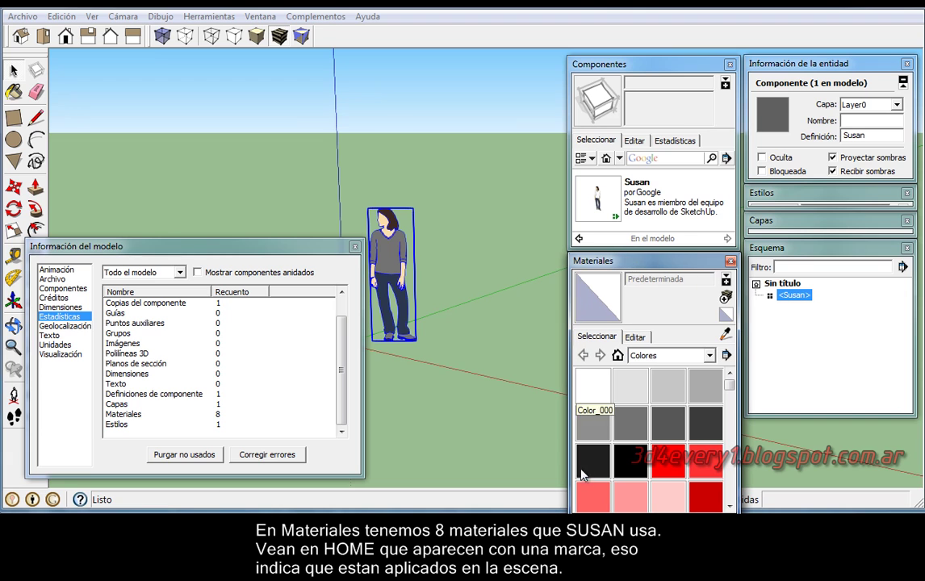
{"action": "left_click_drag", "start_coordinate": [619, 511], "coordinate": [621, 485]}
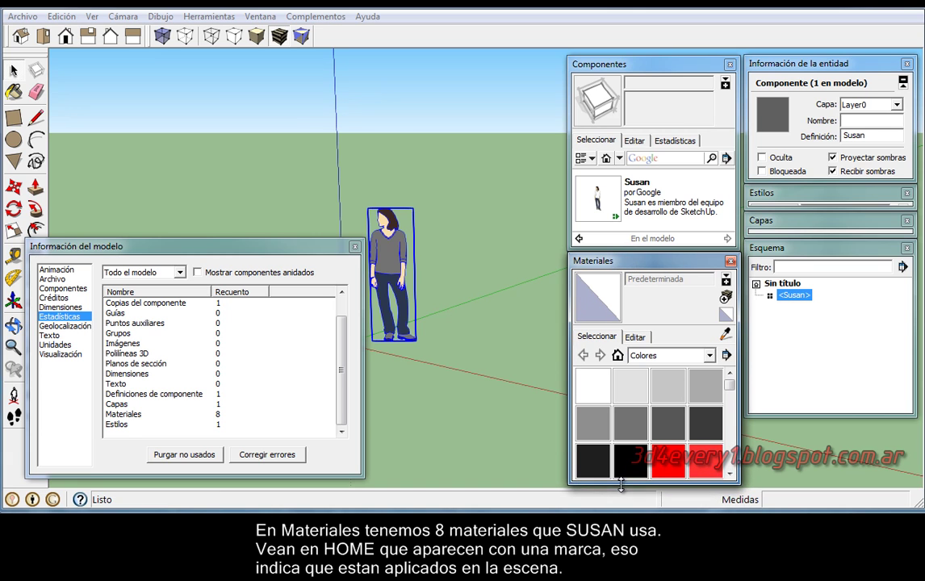
{"action": "left_click", "coordinate": [618, 355]}
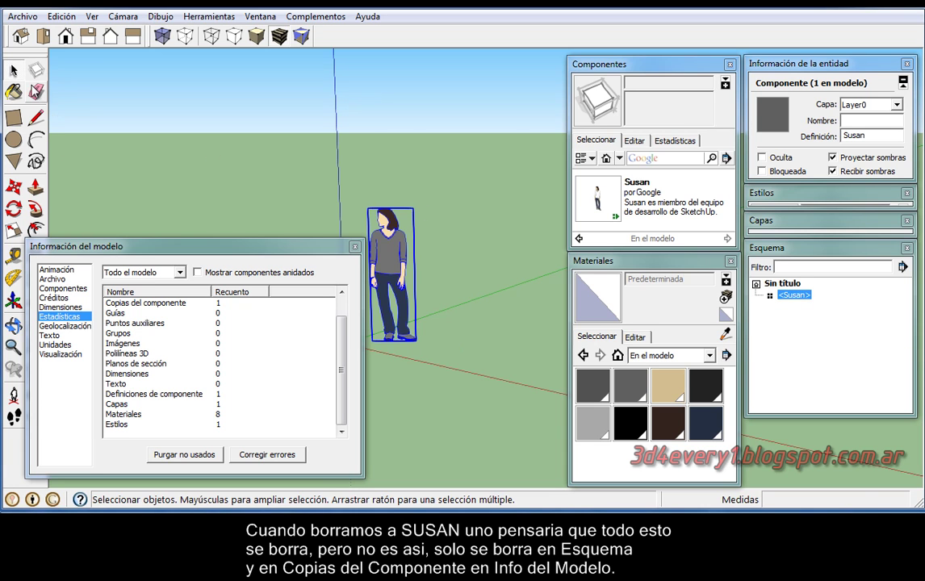
Delete the Susan figure from the scene with the Eraser tool
{"action": "left_click", "coordinate": [35, 92]}
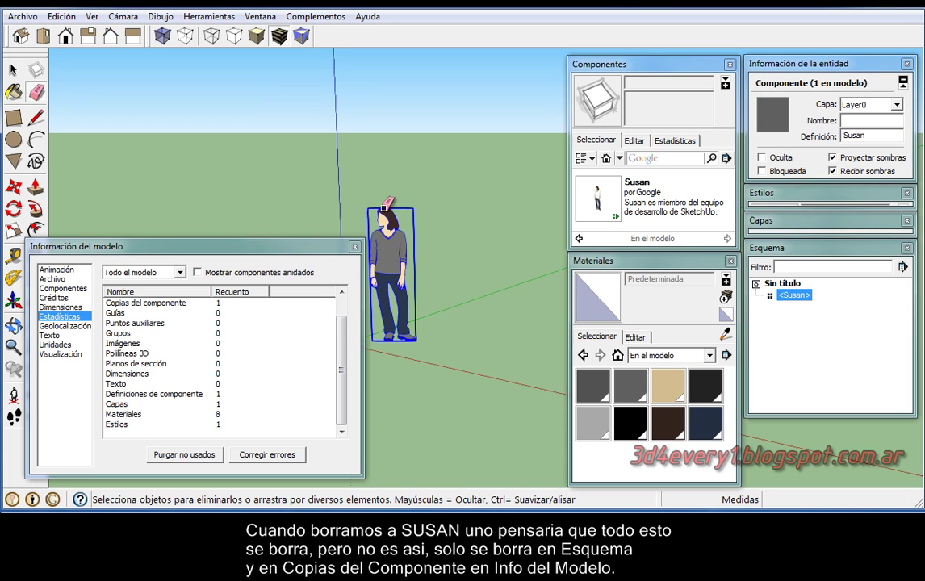
{"action": "left_click", "coordinate": [385, 201]}
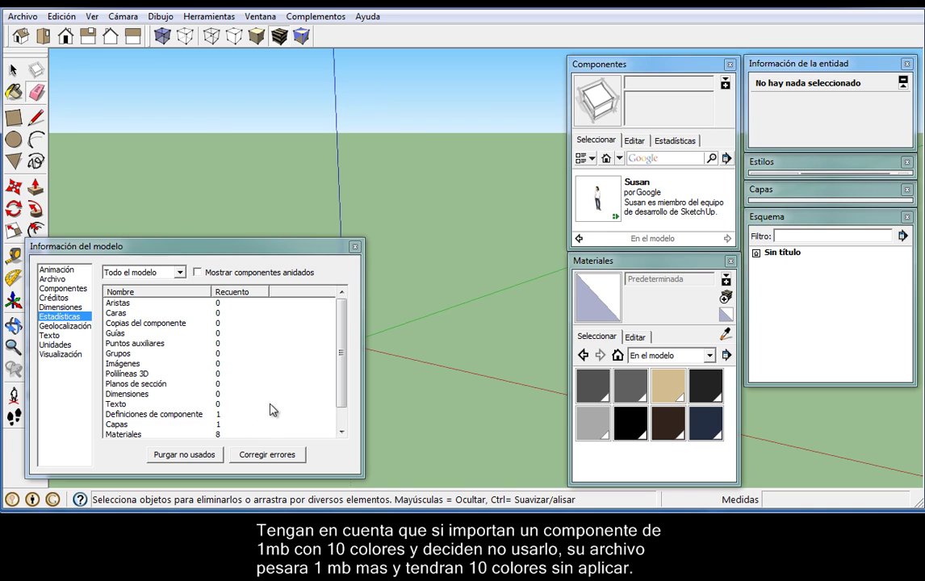
Place five Susan copies from the In Model component list at different spots in the scene
{"action": "left_click", "coordinate": [604, 204]}
{"action": "left_click", "coordinate": [430, 250]}
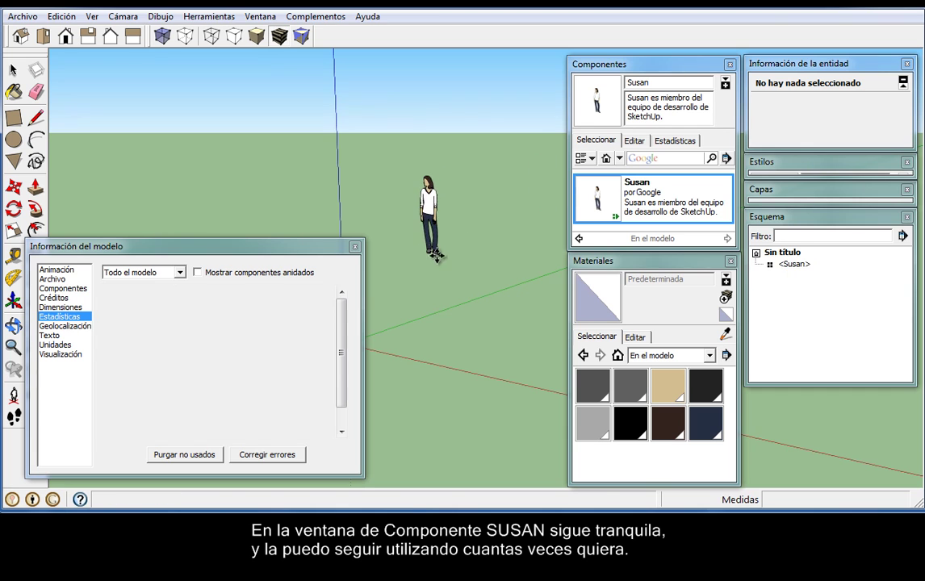
{"action": "left_click", "coordinate": [613, 203]}
{"action": "left_click", "coordinate": [404, 313]}
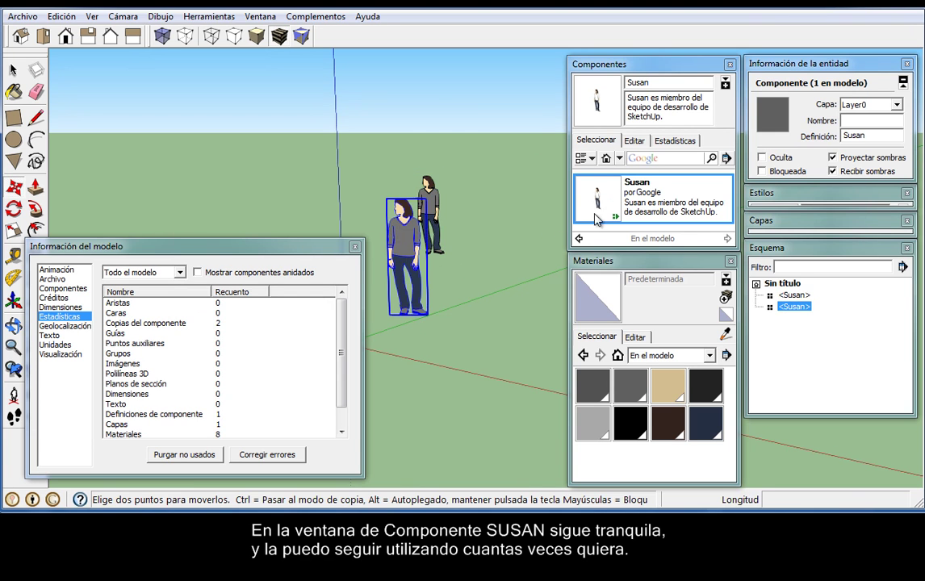
{"action": "left_click", "coordinate": [601, 202]}
{"action": "left_click", "coordinate": [479, 295]}
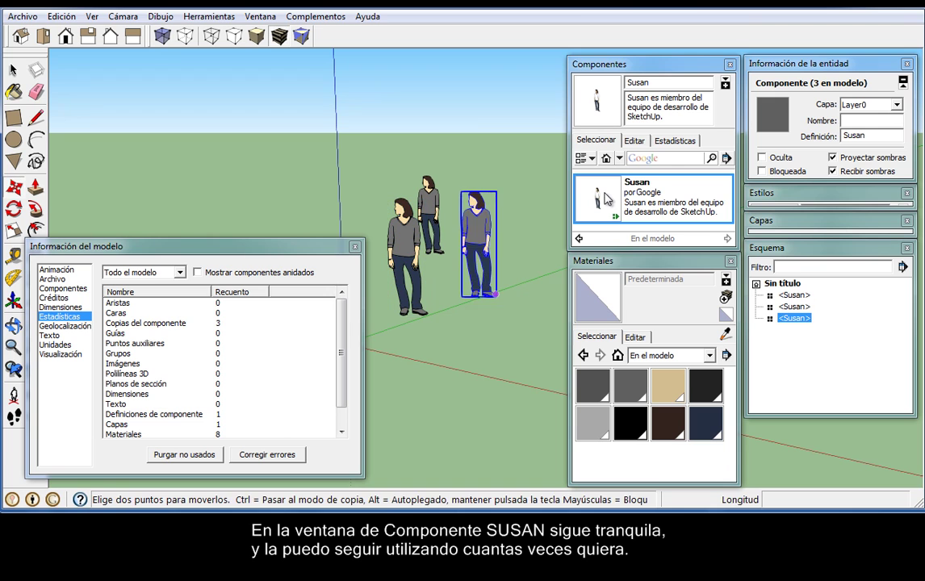
{"action": "left_click", "coordinate": [601, 202]}
{"action": "left_click", "coordinate": [467, 336]}
{"action": "left_click", "coordinate": [602, 201]}
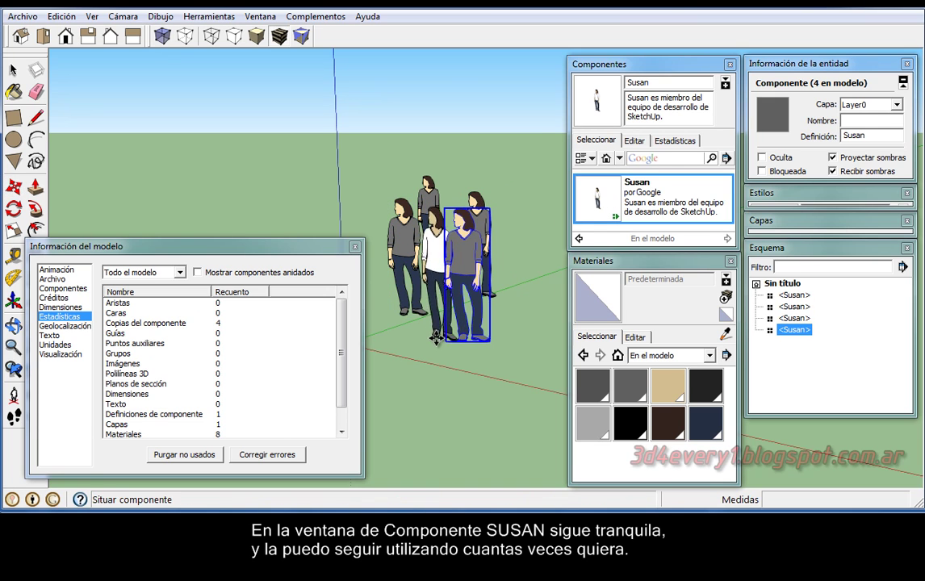
{"action": "left_click", "coordinate": [413, 368]}
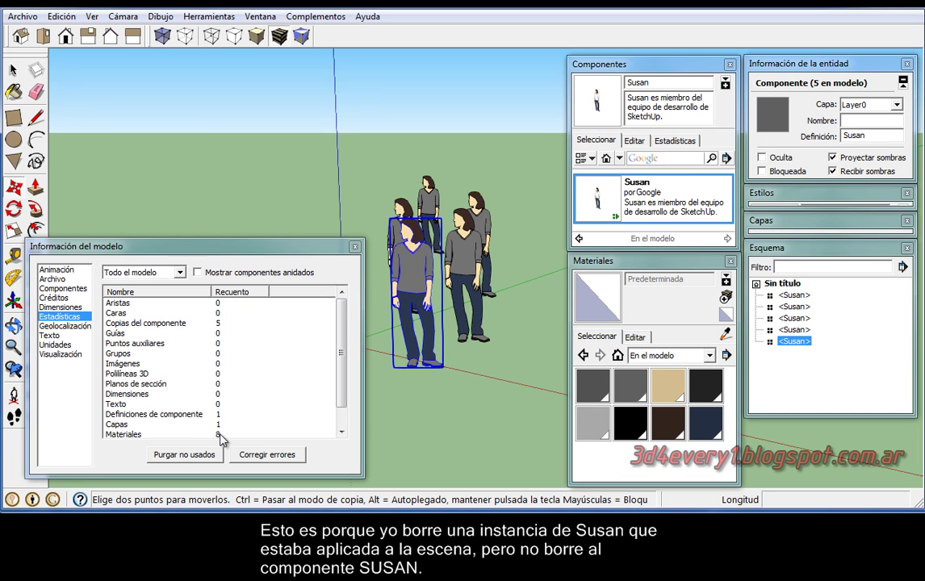
Erase all five Susan copies with the Eraser tool, leaving 0 component copies
{"action": "left_click", "coordinate": [36, 91]}
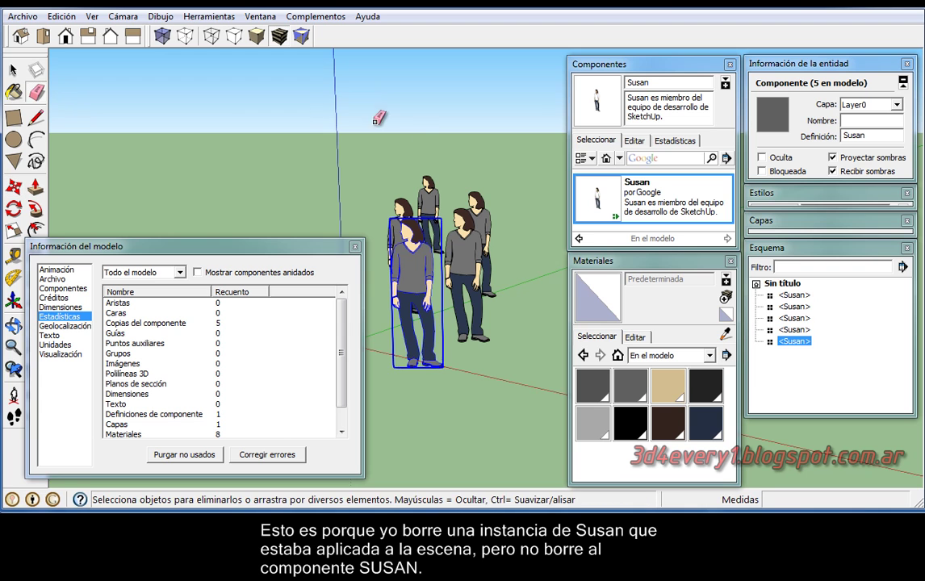
{"action": "left_click", "coordinate": [477, 194]}
{"action": "left_click", "coordinate": [426, 181]}
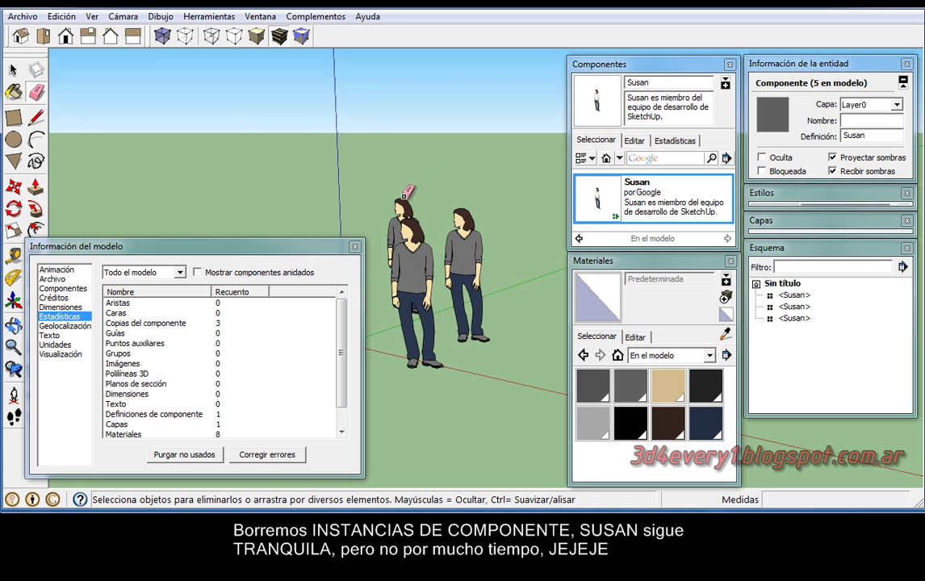
{"action": "left_click", "coordinate": [403, 197]}
{"action": "left_click", "coordinate": [466, 212]}
{"action": "left_click", "coordinate": [414, 223]}
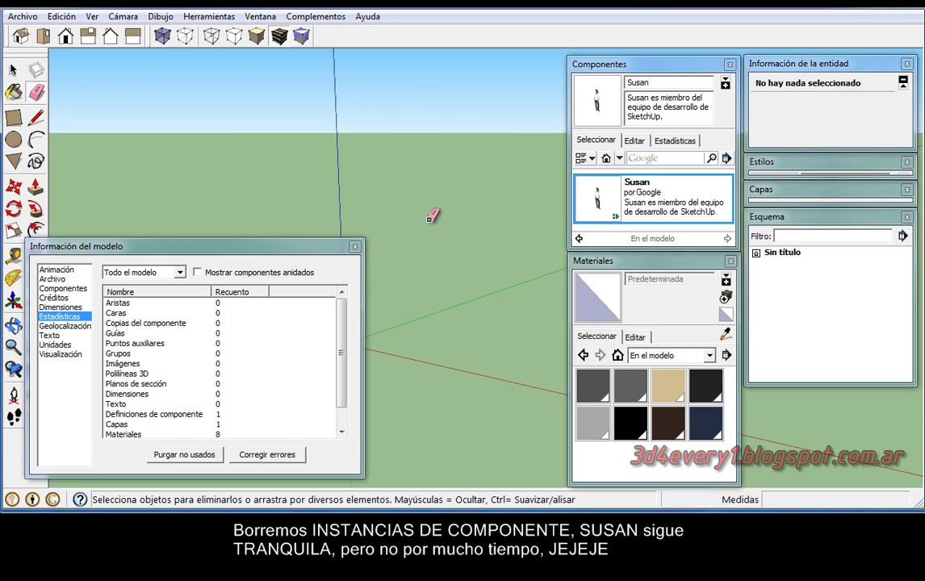
Run Purgar no usados from the Componentes details menu, leaving 0 component definitions
{"action": "left_click", "coordinate": [726, 159]}
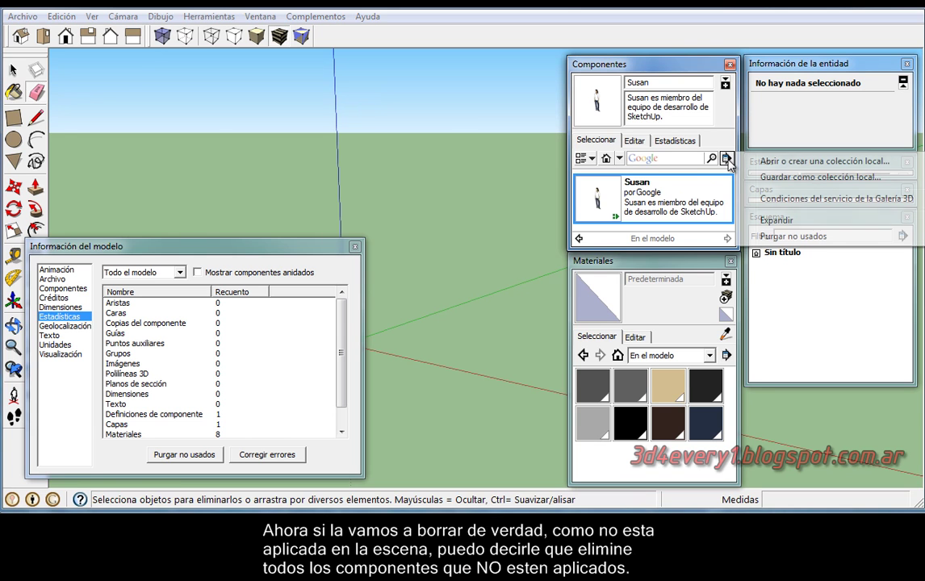
{"action": "left_click", "coordinate": [798, 238]}
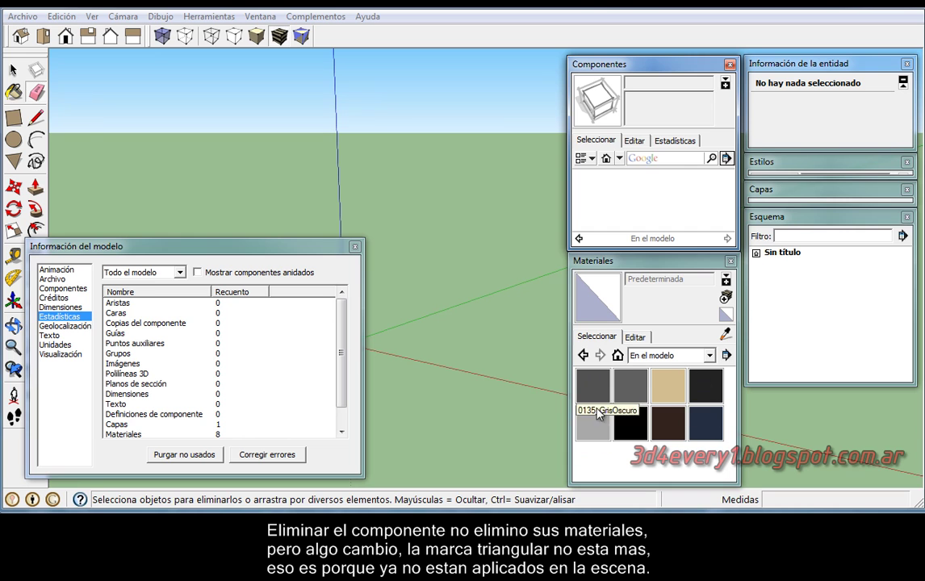
Run Purgar no usados from the Materiales details menu, leaving 0 materials in the model
{"action": "left_click", "coordinate": [726, 355]}
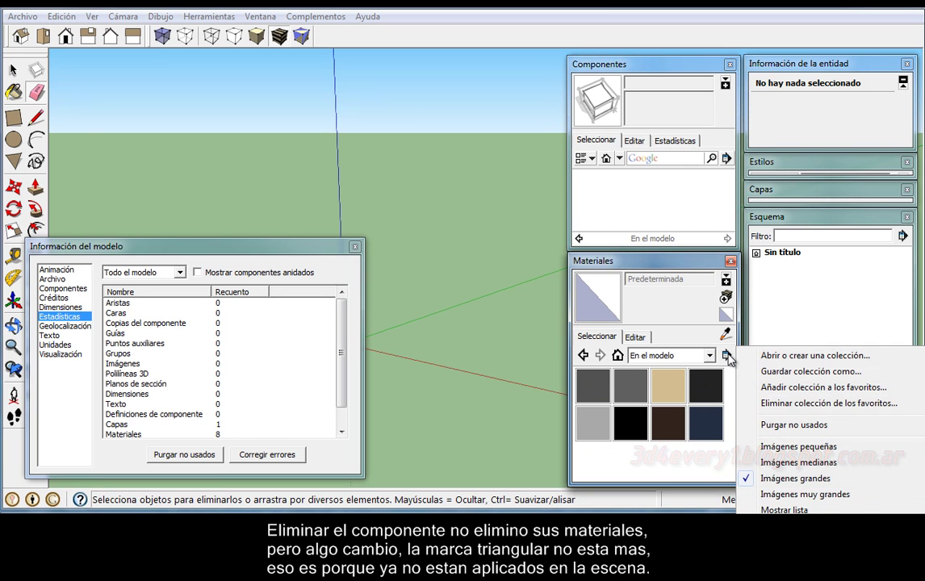
{"action": "left_click", "coordinate": [794, 427]}
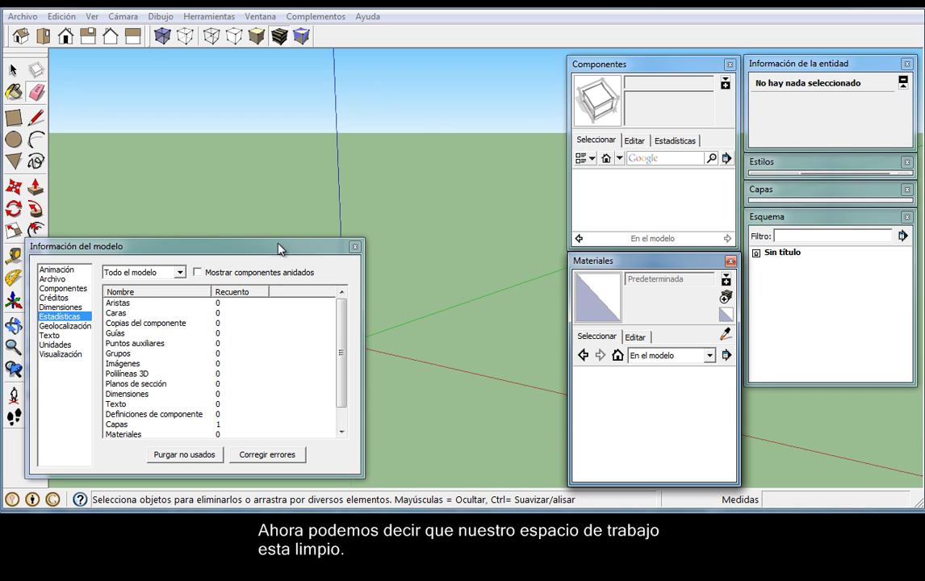
Close the Información del modelo window
{"action": "left_click_drag", "start_coordinate": [280, 248], "coordinate": [343, 244]}
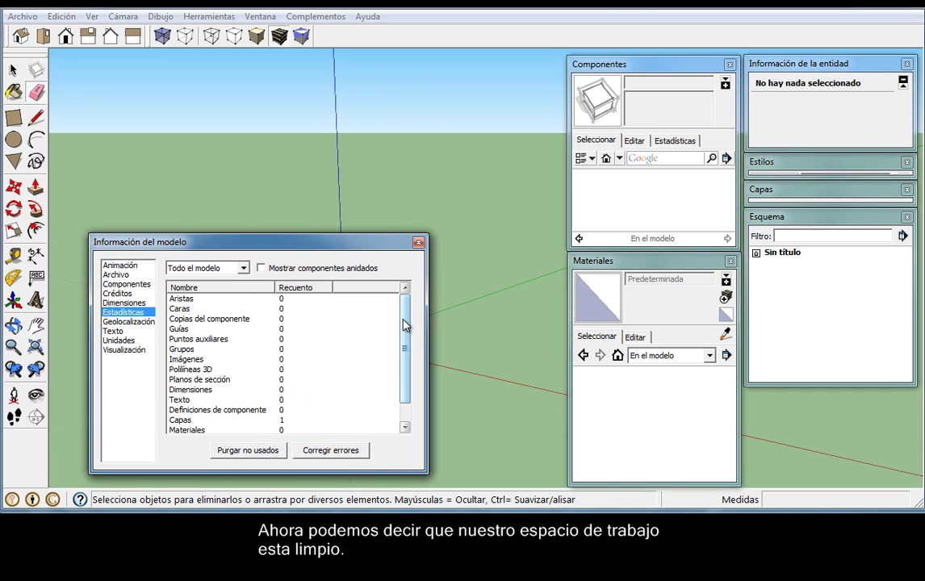
{"action": "left_click_drag", "start_coordinate": [404, 310], "coordinate": [406, 344]}
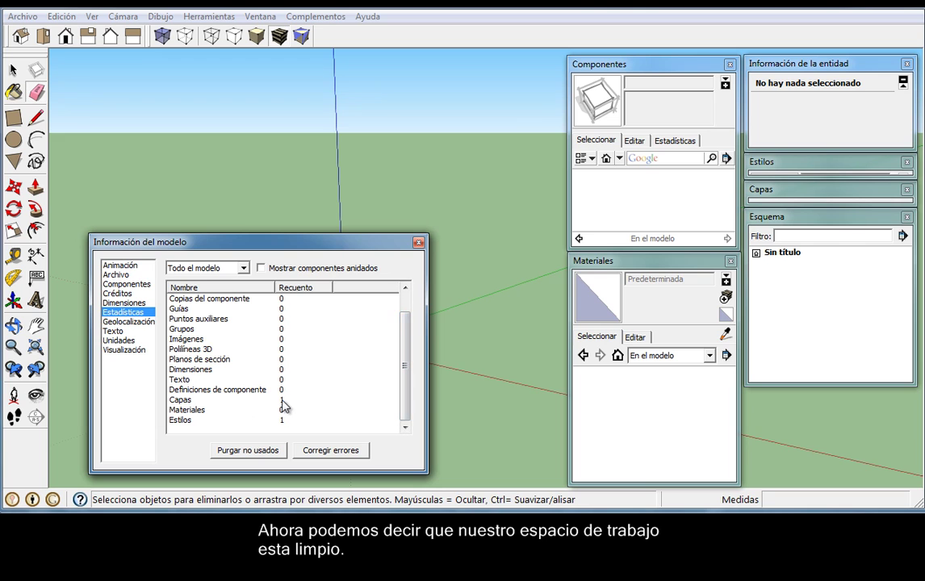
{"action": "left_click_drag", "start_coordinate": [403, 402], "coordinate": [411, 373]}
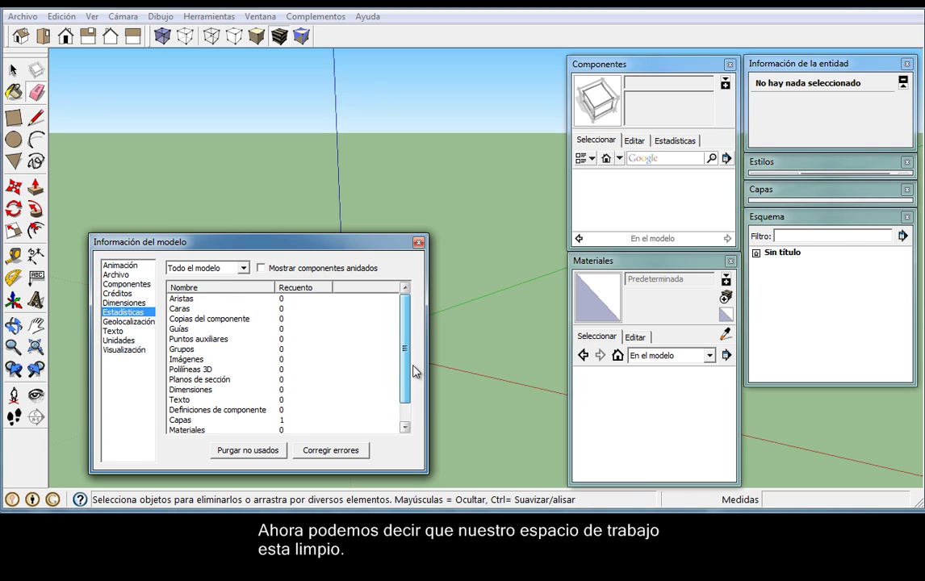
{"action": "left_click", "coordinate": [419, 243]}
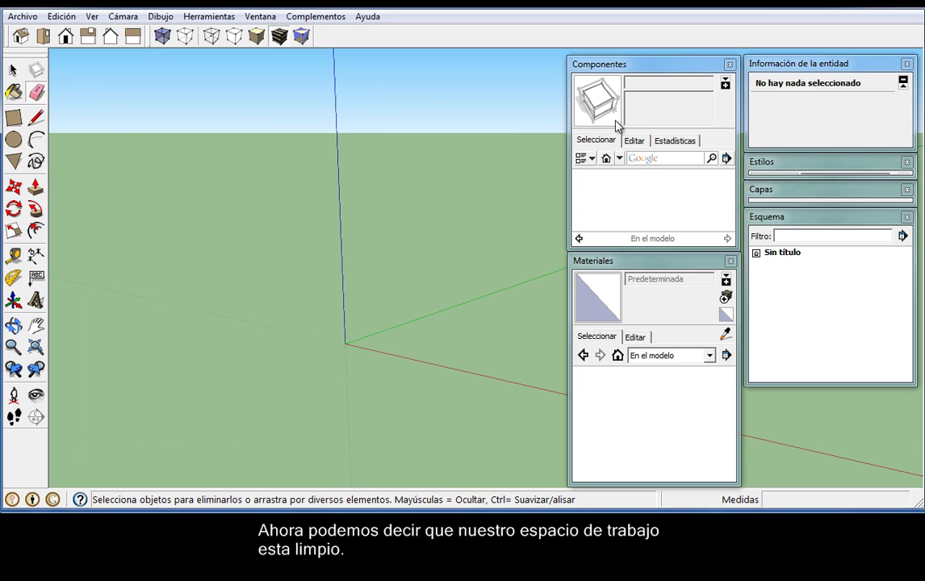
Collapse Componentes, Materiales and Esquema, and dock Materiales and Componentes beneath Esquema in the right tray
{"action": "left_click", "coordinate": [656, 66]}
{"action": "left_click", "coordinate": [645, 261]}
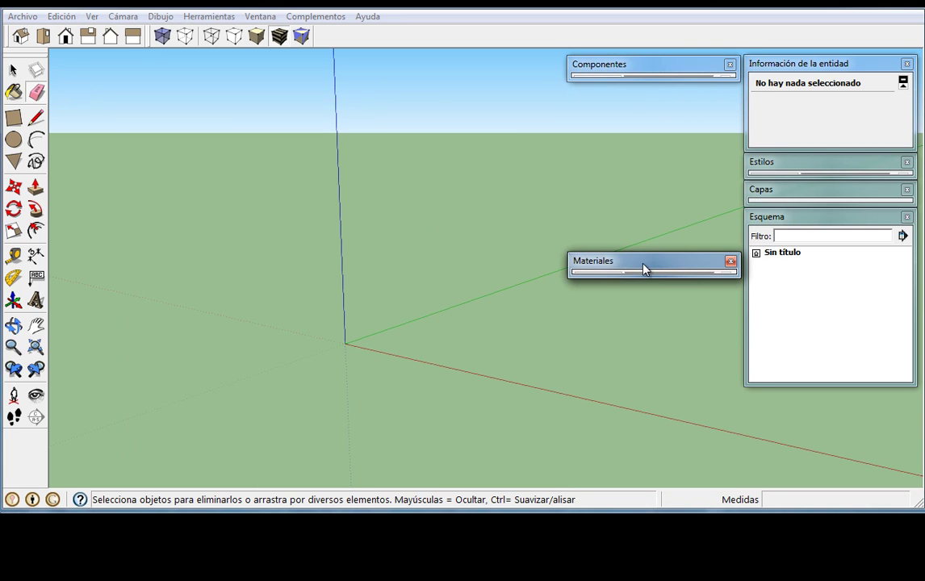
{"action": "left_click_drag", "start_coordinate": [645, 262], "coordinate": [639, 112]}
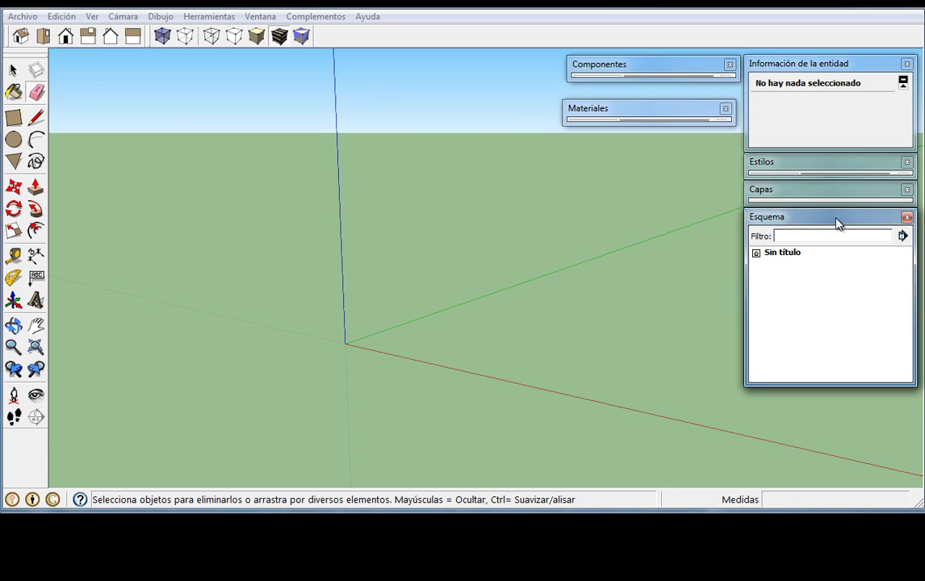
{"action": "left_click", "coordinate": [836, 219]}
{"action": "mouse_move", "coordinate": [679, 112]}
{"action": "left_mouse_down"}
{"action": "mouse_move", "coordinate": [785, 260]}
{"action": "mouse_move", "coordinate": [840, 247]}
{"action": "left_mouse_up"}
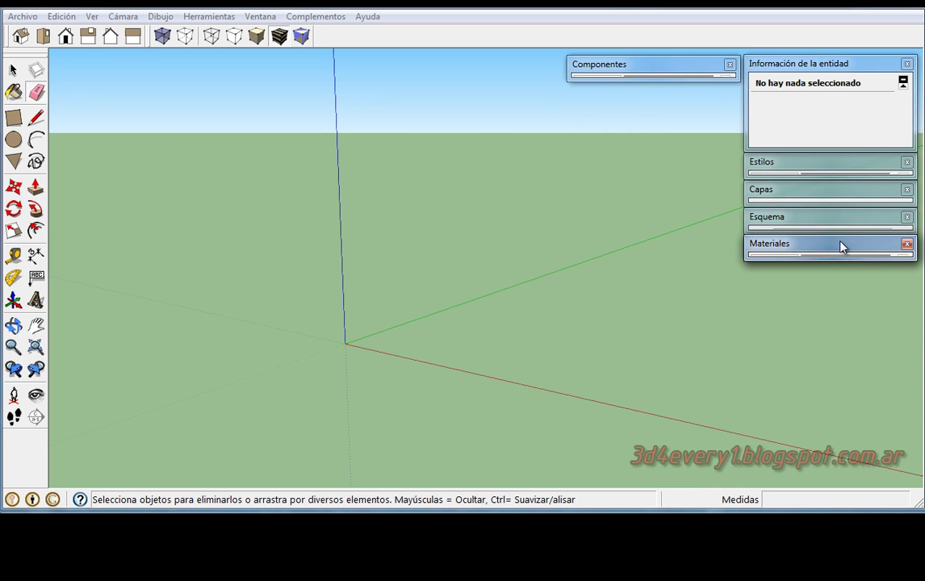
{"action": "mouse_move", "coordinate": [643, 64]}
{"action": "left_mouse_down"}
{"action": "mouse_move", "coordinate": [636, 129]}
{"action": "mouse_move", "coordinate": [815, 265]}
{"action": "left_mouse_up"}
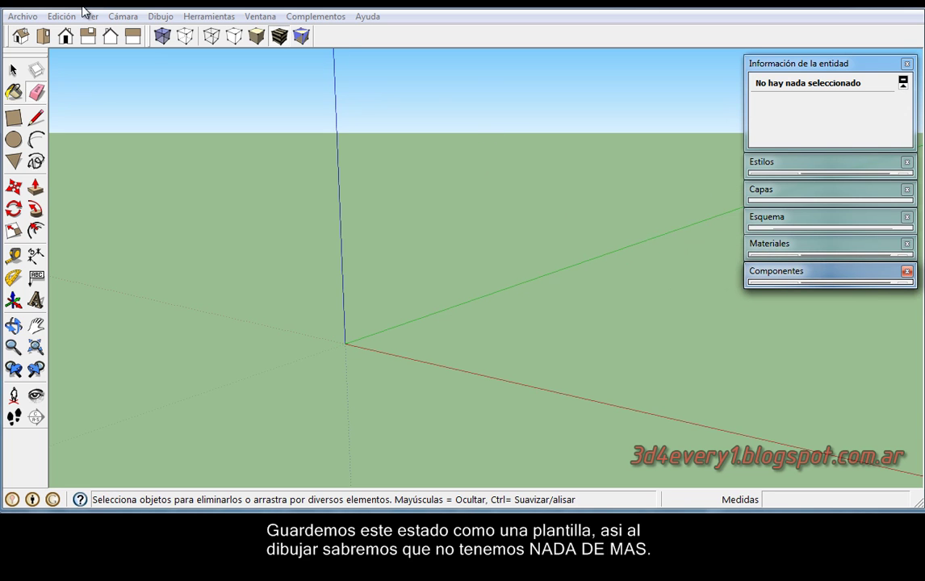
Save the model as default template 'Plantilla-Limpia', described as metric with no components or materials, 1 style, layer 0
{"action": "left_click", "coordinate": [23, 16]}
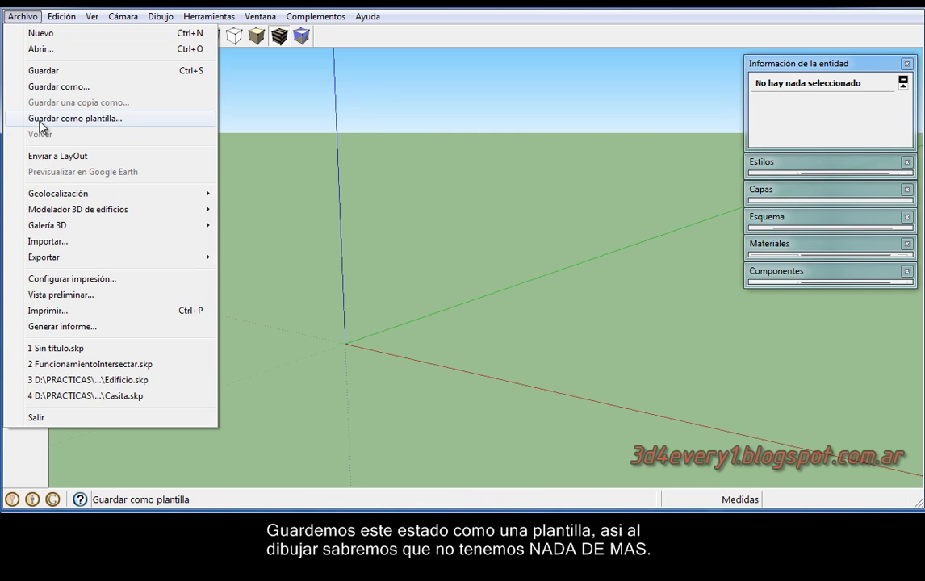
{"action": "left_click", "coordinate": [123, 119]}
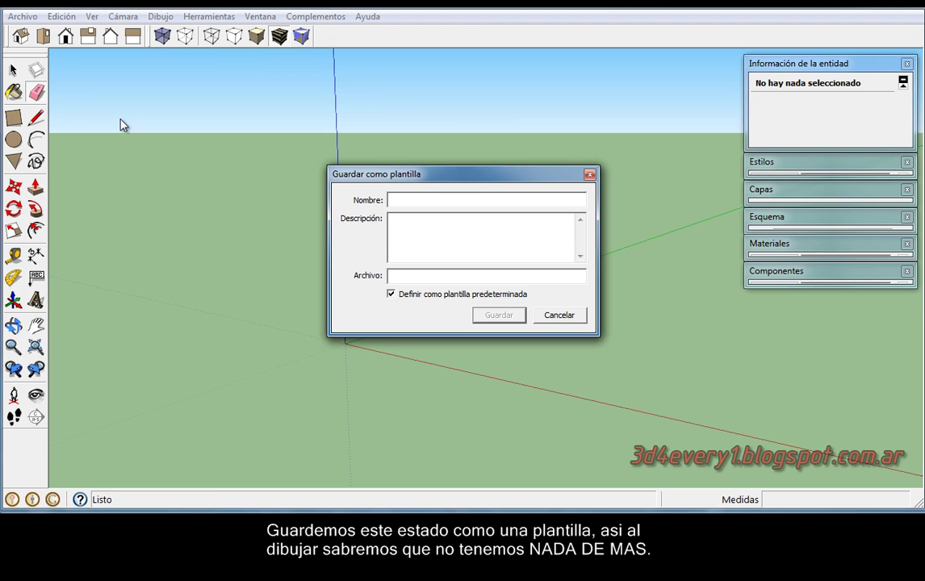
{"action": "type", "text": "Plantill"}
{"action": "type", "text": "a-Limpia"}
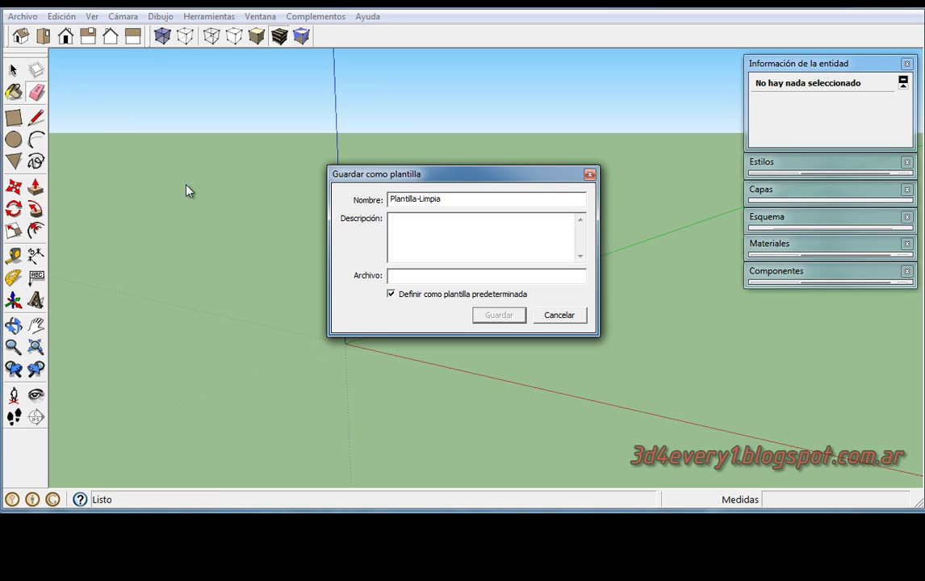
{"action": "left_click", "coordinate": [419, 223]}
{"action": "type", "text": "Plantilla"}
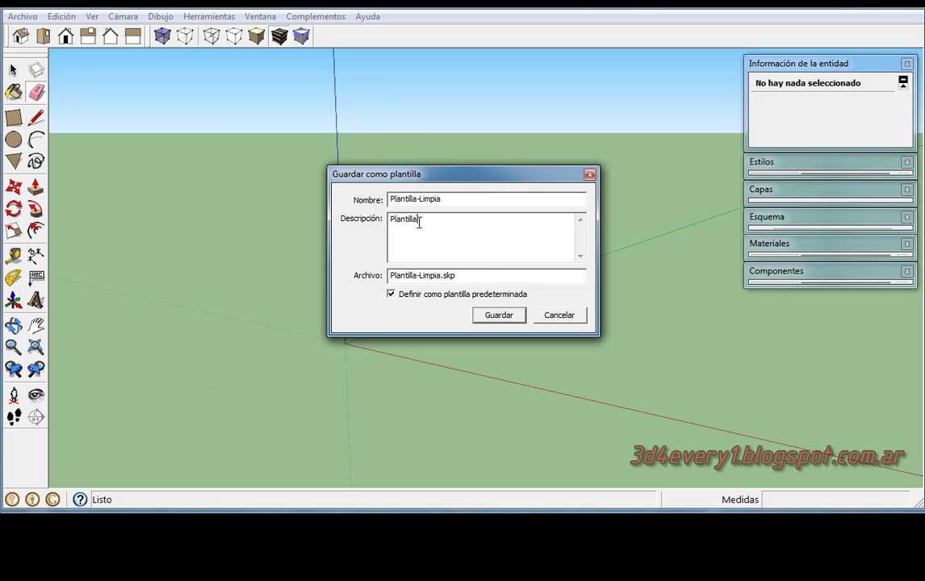
{"action": "type", "text": " en metros, sin componentes ni materiales aplicados, solo 1"}
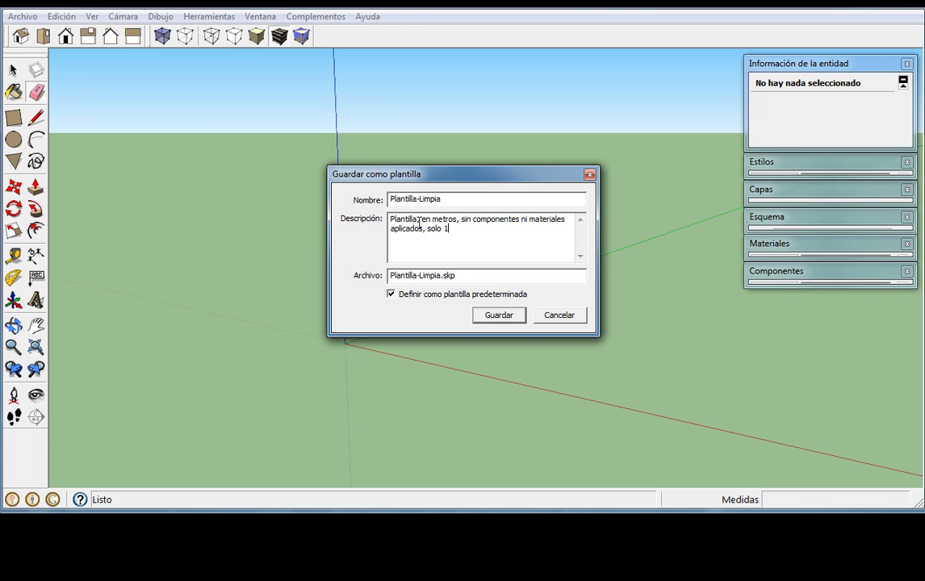
{"action": "type", "text": " sty"}
{"action": "type", "text": "y la capa 0"}
{"action": "type", "text": "."}
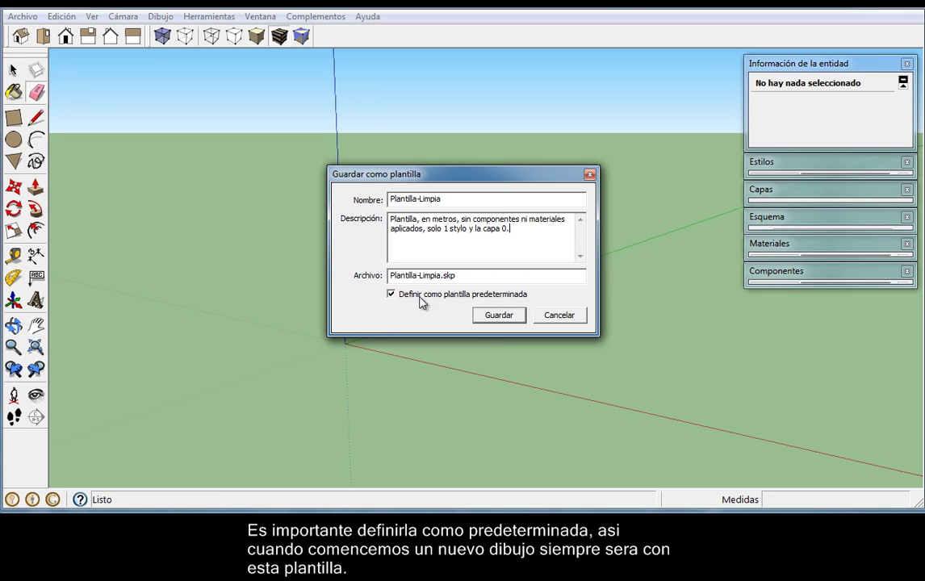
{"action": "left_click", "coordinate": [503, 315]}
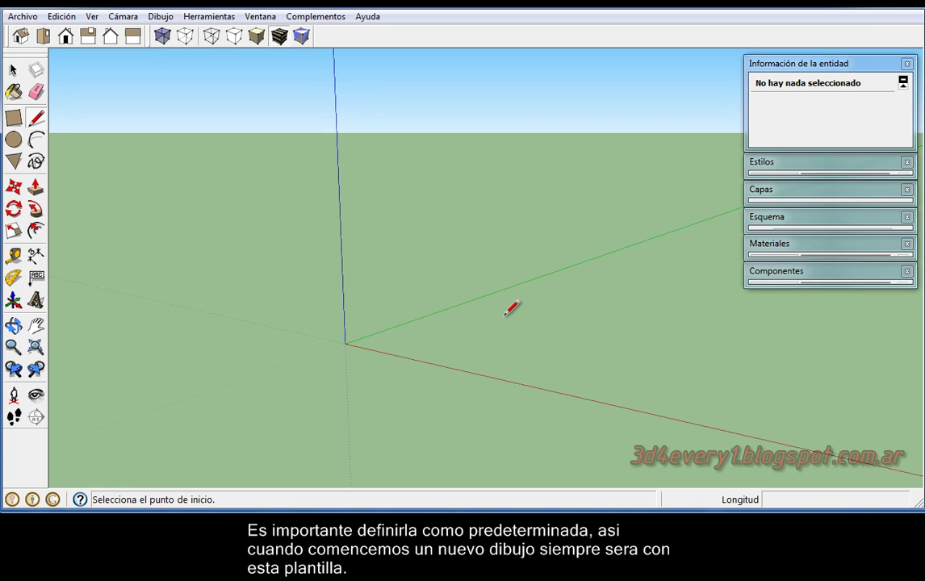
Create a new model and confirm Model Info Statistics show zero entities, components and materials, 1 layer, 1 style
{"action": "left_click", "coordinate": [25, 16]}
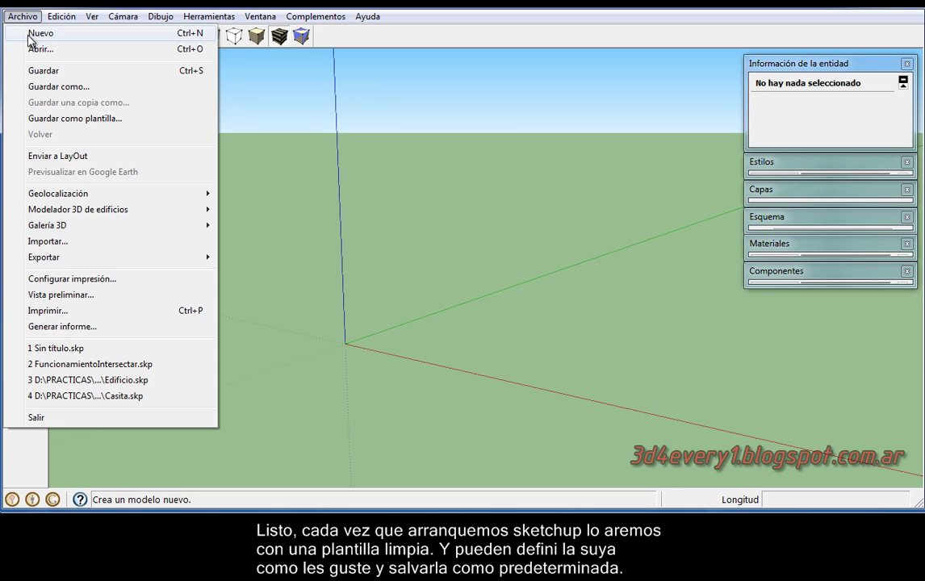
{"action": "left_click", "coordinate": [31, 38]}
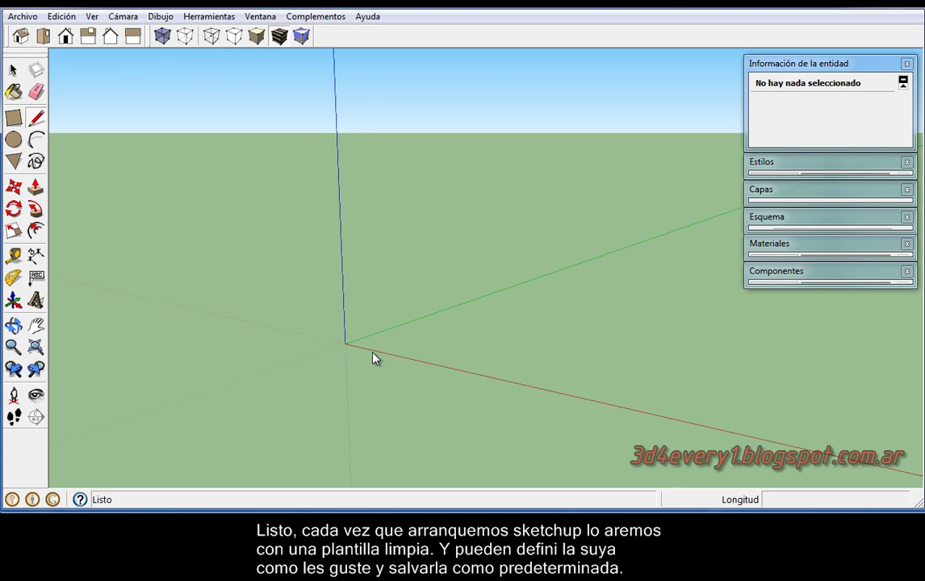
{"action": "left_click", "coordinate": [272, 17]}
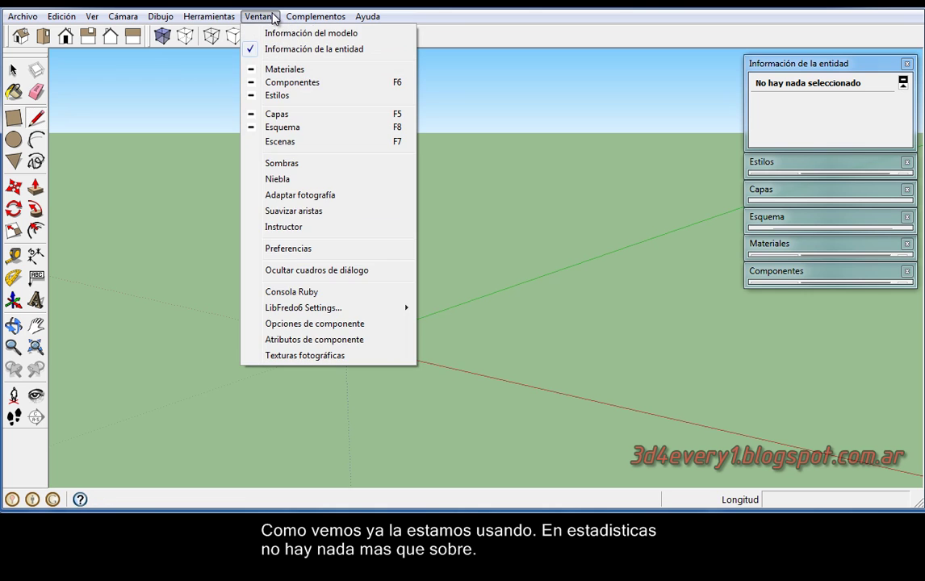
{"action": "left_click", "coordinate": [260, 34]}
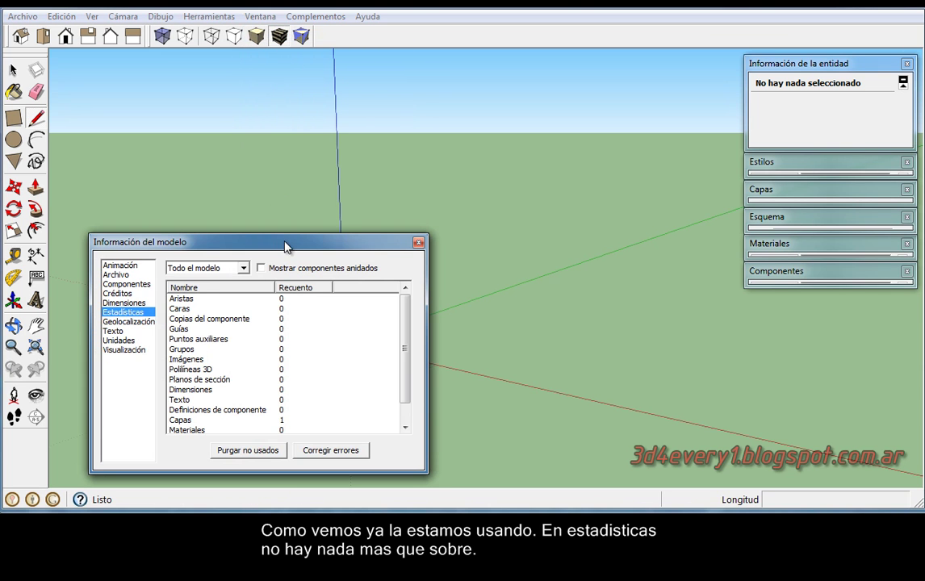
{"action": "left_click_drag", "start_coordinate": [287, 247], "coordinate": [264, 228]}
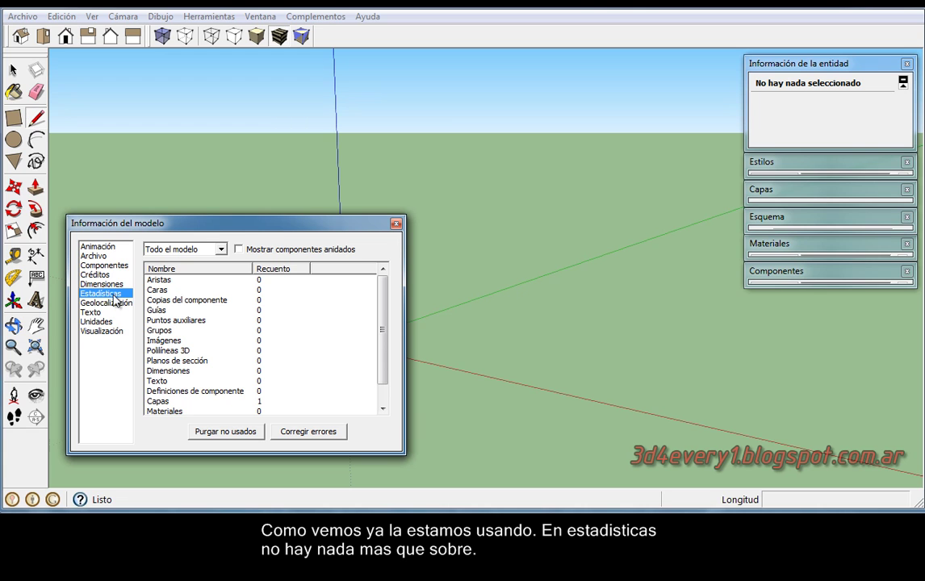
{"action": "mouse_move", "coordinate": [382, 296]}
{"action": "left_mouse_down"}
{"action": "mouse_move", "coordinate": [384, 307]}
{"action": "mouse_move", "coordinate": [385, 292]}
{"action": "left_mouse_up"}
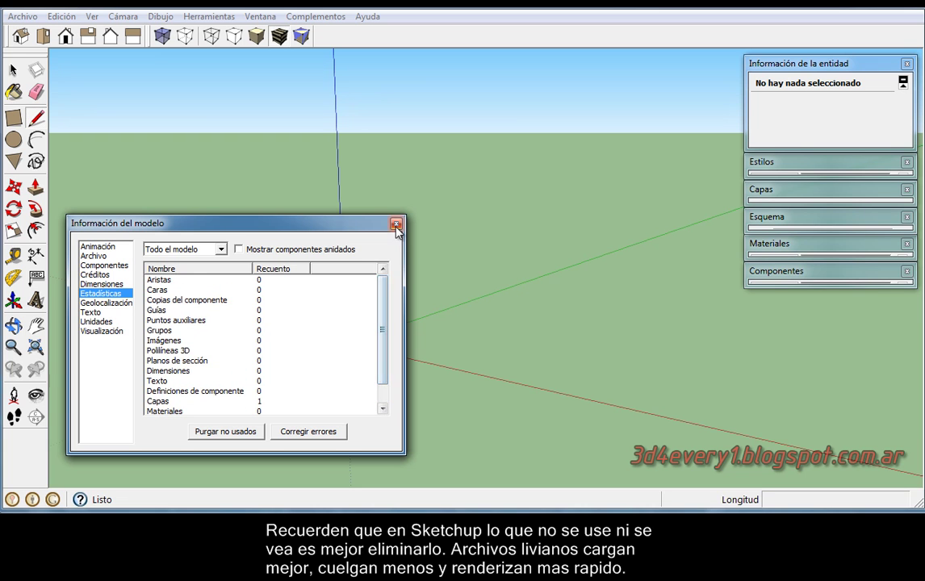
{"action": "left_click", "coordinate": [397, 224]}
Start another new model, discarding the unsaved changes to the untitled one
{"action": "left_click", "coordinate": [23, 17]}
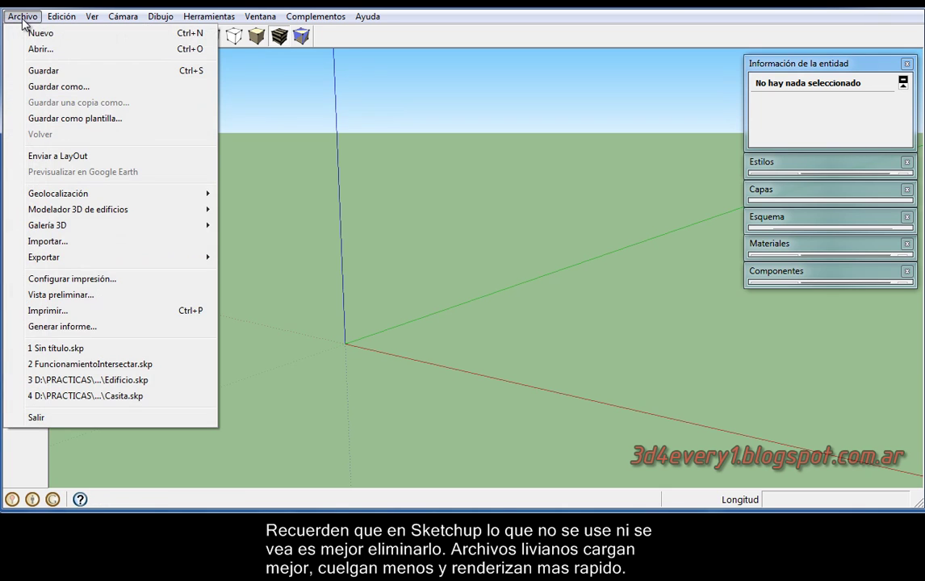
{"action": "left_click", "coordinate": [25, 32]}
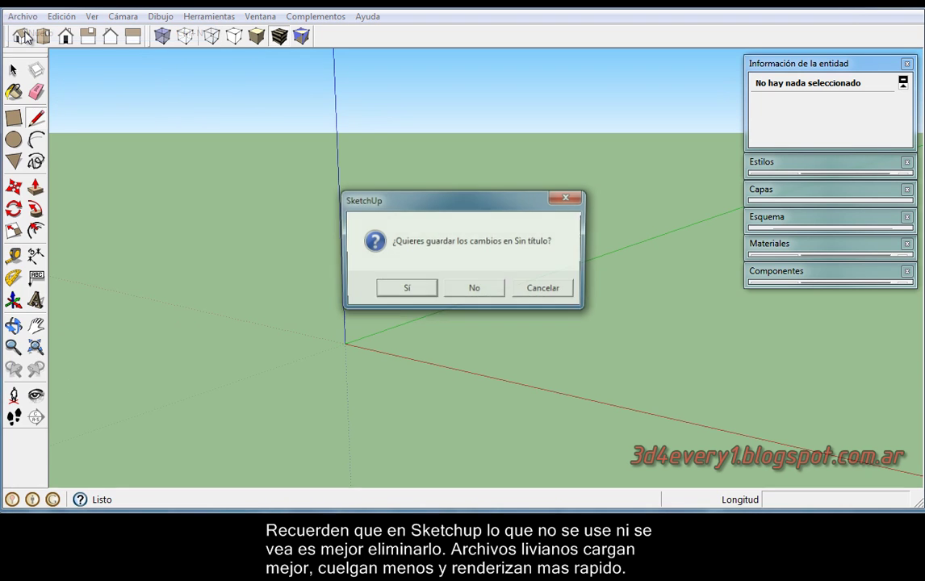
{"action": "left_click", "coordinate": [477, 290]}
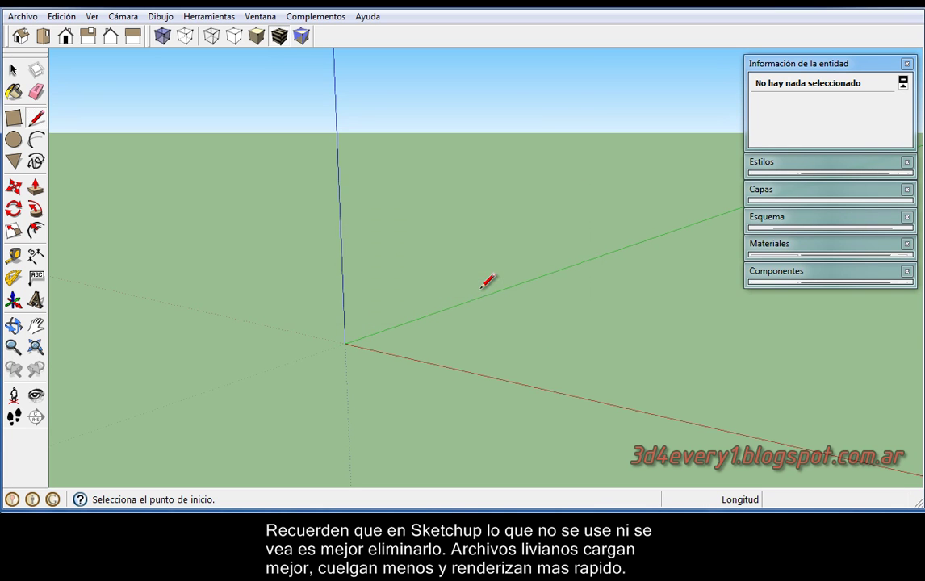
Recheck the Model Info Statistics: zero materials, 1 layer, 1 style
{"action": "left_click", "coordinate": [266, 17]}
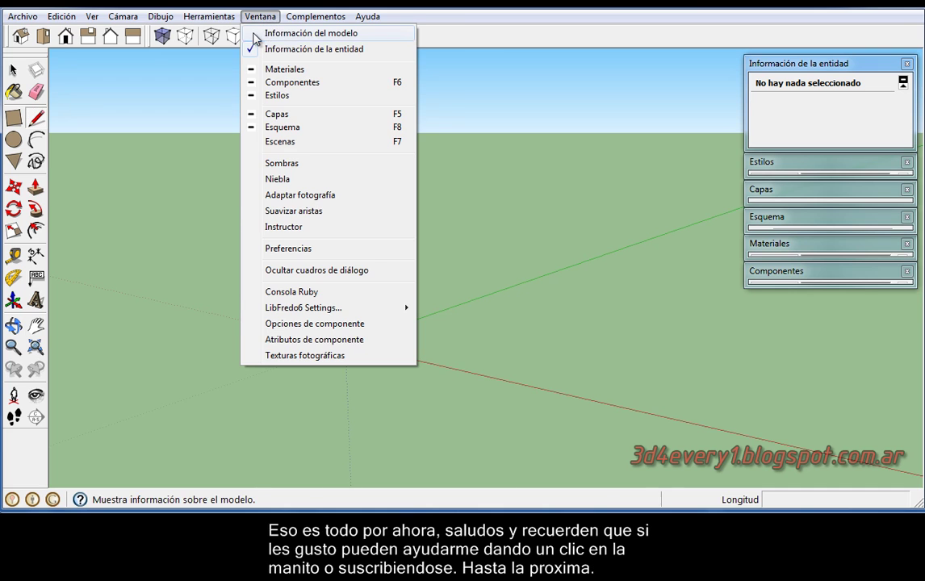
{"action": "left_click", "coordinate": [262, 32]}
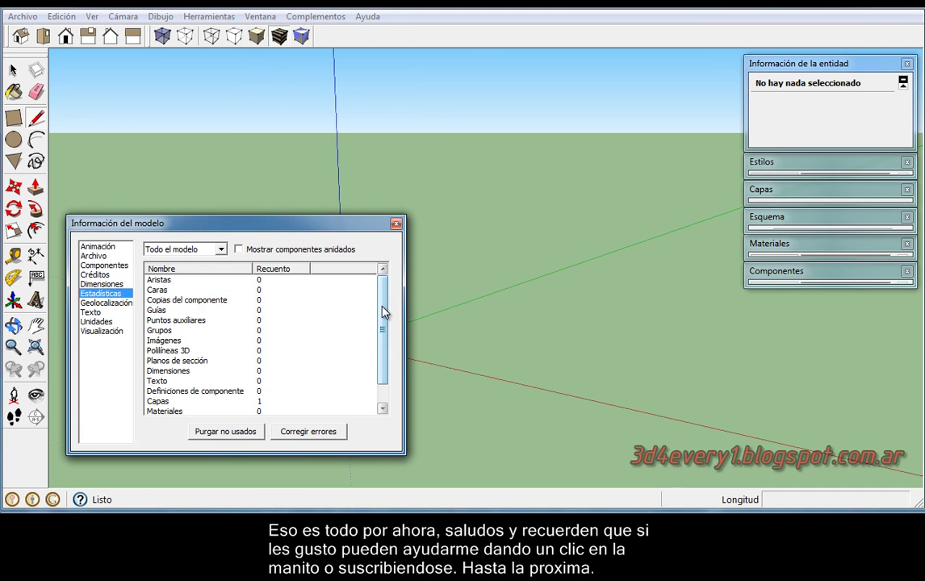
{"action": "scroll", "coordinate": [384, 314], "scroll_direction": "down", "scroll_amount": 1}
{"action": "mouse_move", "coordinate": [384, 339]}
{"action": "left_mouse_down"}
{"action": "mouse_move", "coordinate": [392, 288]}
{"action": "mouse_move", "coordinate": [384, 353]}
{"action": "left_mouse_up"}
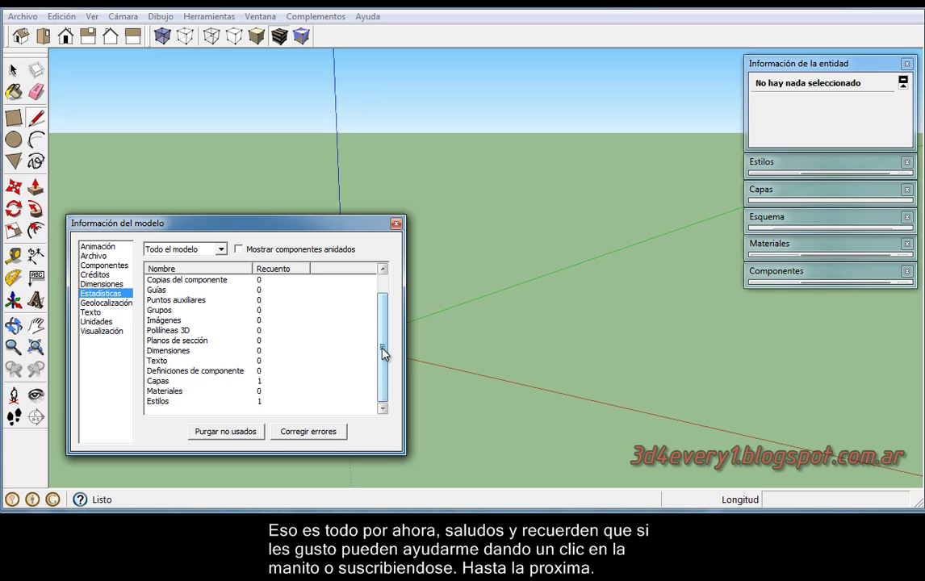
{"action": "left_click", "coordinate": [395, 223]}
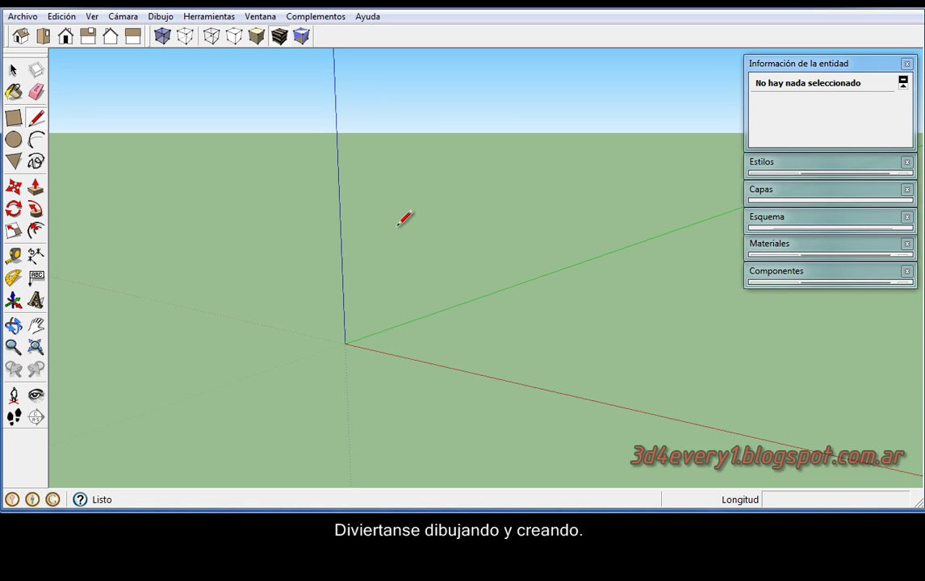